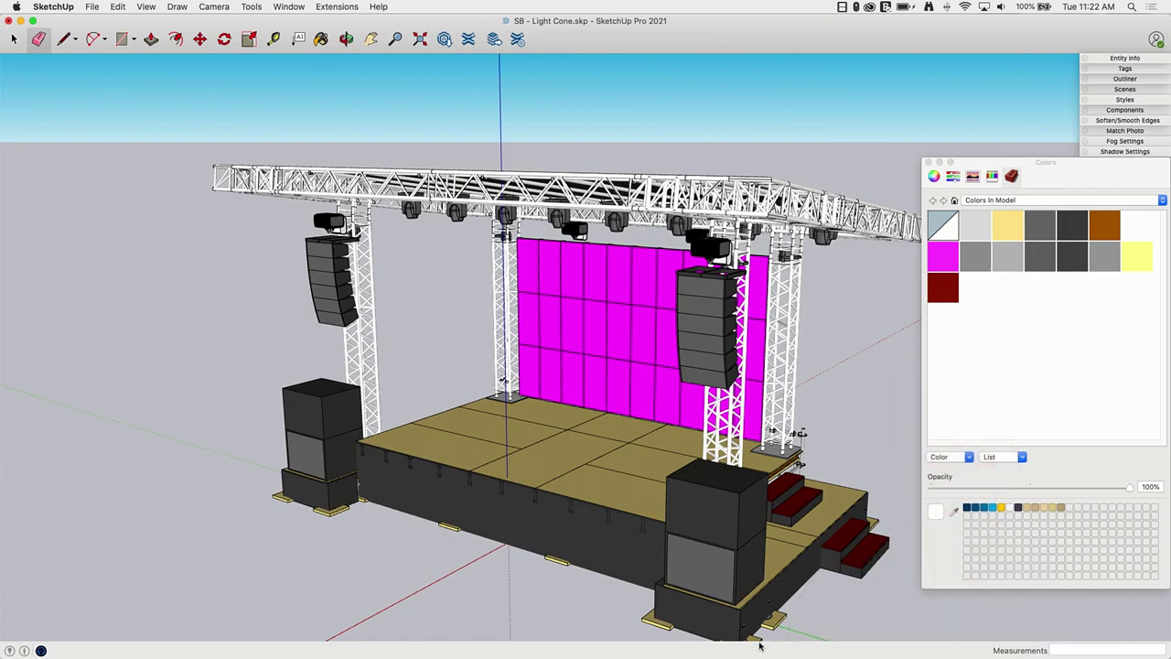
Step: Examine the stage model, focusing on the magenta back wall and the row of moving lights under the roof truss
{"action": "middle_click_drag", "start_coordinate": [512, 654], "coordinate": [432, 651]}
{"action": "scroll", "coordinate": [92, 496], "scroll_direction": "up", "scroll_amount": 2}
{"action": "middle_click_drag", "start_coordinate": [93, 496], "coordinate": [156, 499]}
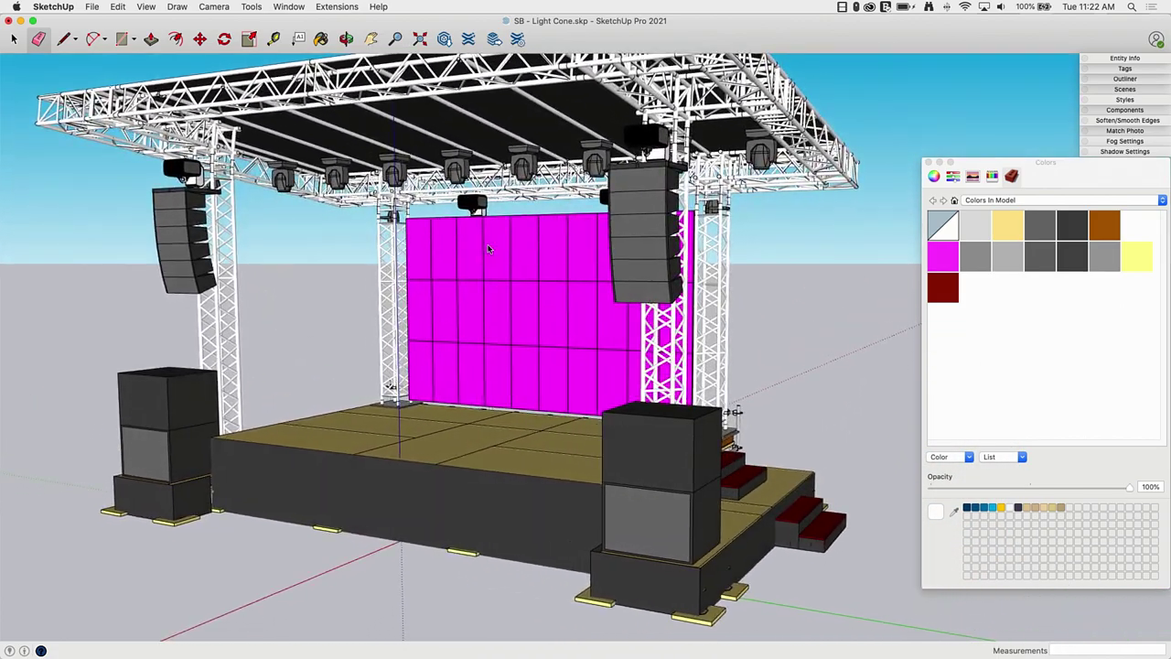
{"action": "scroll", "coordinate": [156, 499], "scroll_direction": "up", "scroll_amount": 3}
{"action": "scroll", "coordinate": [440, 176], "scroll_direction": "down", "scroll_amount": 2}
{"action": "middle_click_drag", "start_coordinate": [440, 176], "coordinate": [286, 131]}
{"action": "scroll", "coordinate": [287, 131], "scroll_direction": "up", "scroll_amount": 3}
{"action": "scroll", "coordinate": [416, 411], "scroll_direction": "up", "scroll_amount": 6}
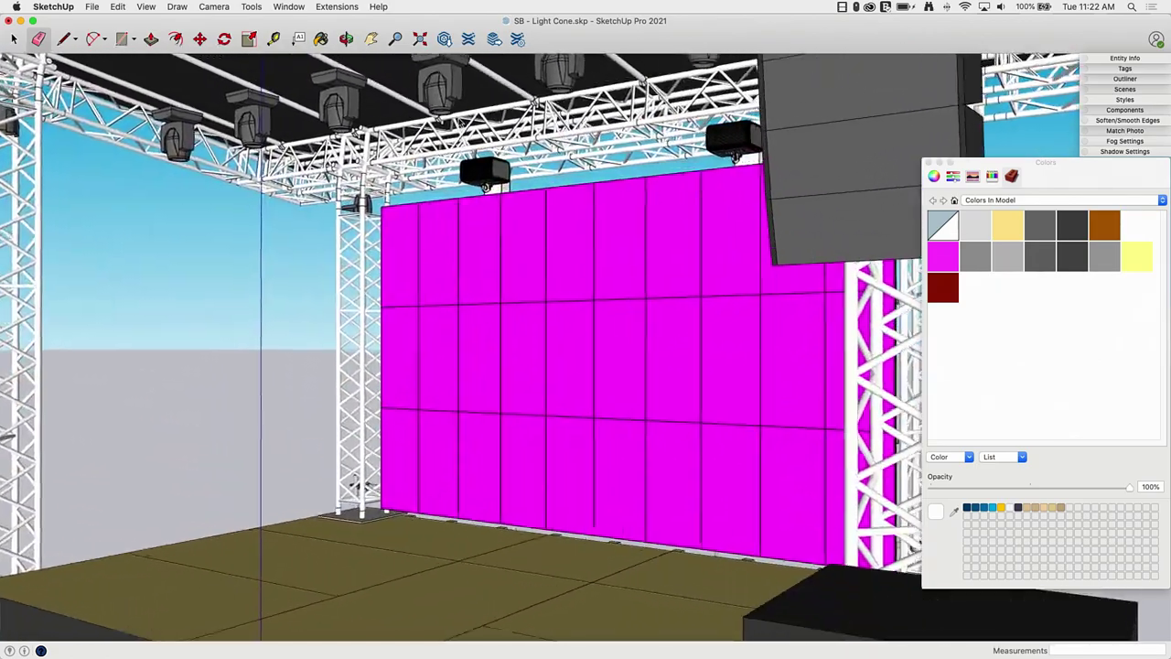
{"action": "middle_click_drag", "start_coordinate": [407, 196], "coordinate": [417, 81]}
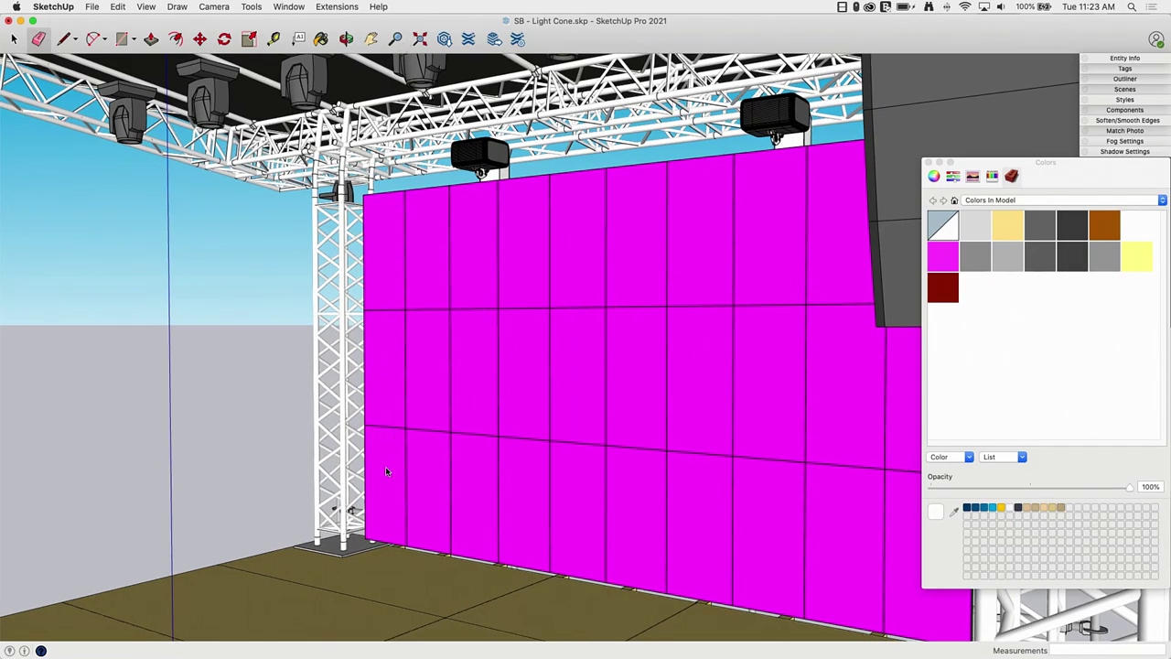
{"action": "scroll", "coordinate": [423, 591], "scroll_direction": "down", "scroll_amount": 3}
{"action": "middle_click_drag", "start_coordinate": [423, 592], "coordinate": [551, 156]}
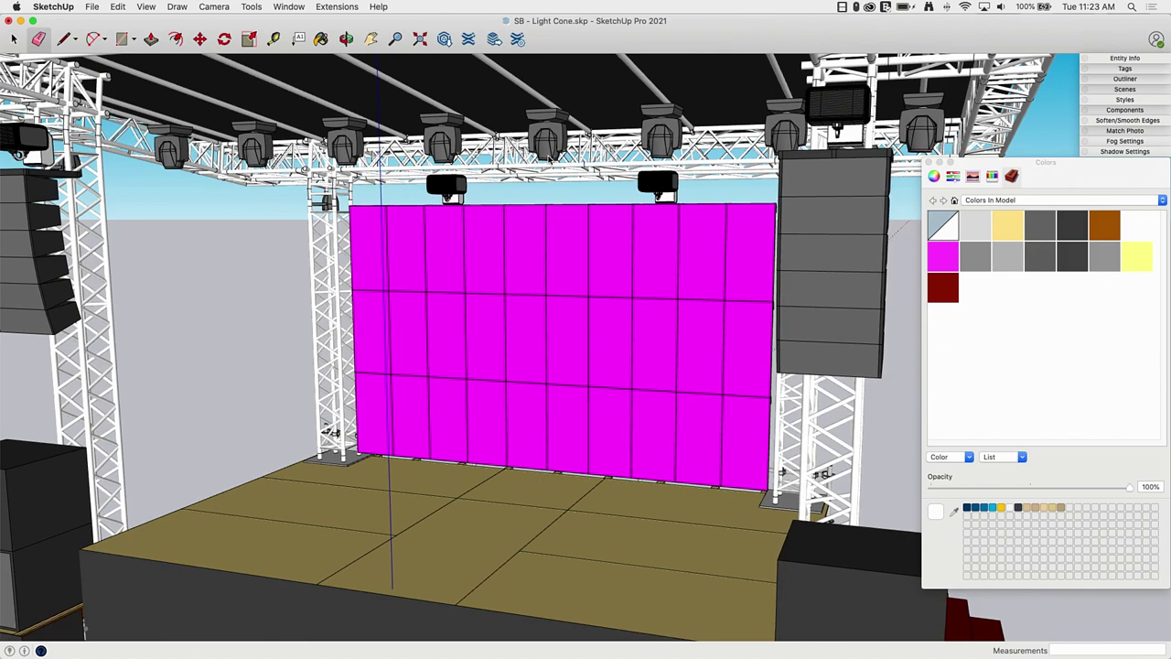
Step: Open a middle moving light in the overhead row for editing and hide the similar components
{"action": "key", "text": "space"}
{"action": "double_click", "coordinate": [549, 147]}
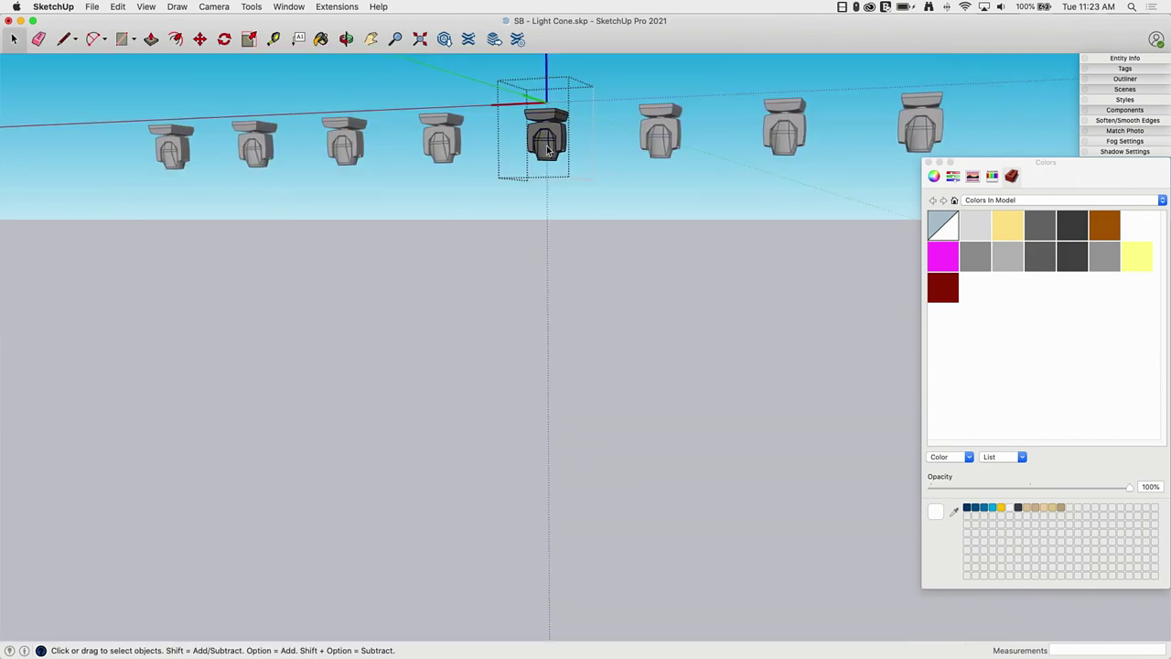
{"action": "scroll", "coordinate": [492, 156], "scroll_direction": "down", "scroll_amount": 1}
{"action": "scroll", "coordinate": [492, 155], "scroll_direction": "up", "scroll_amount": 1}
{"action": "left_click", "coordinate": [114, 7]}
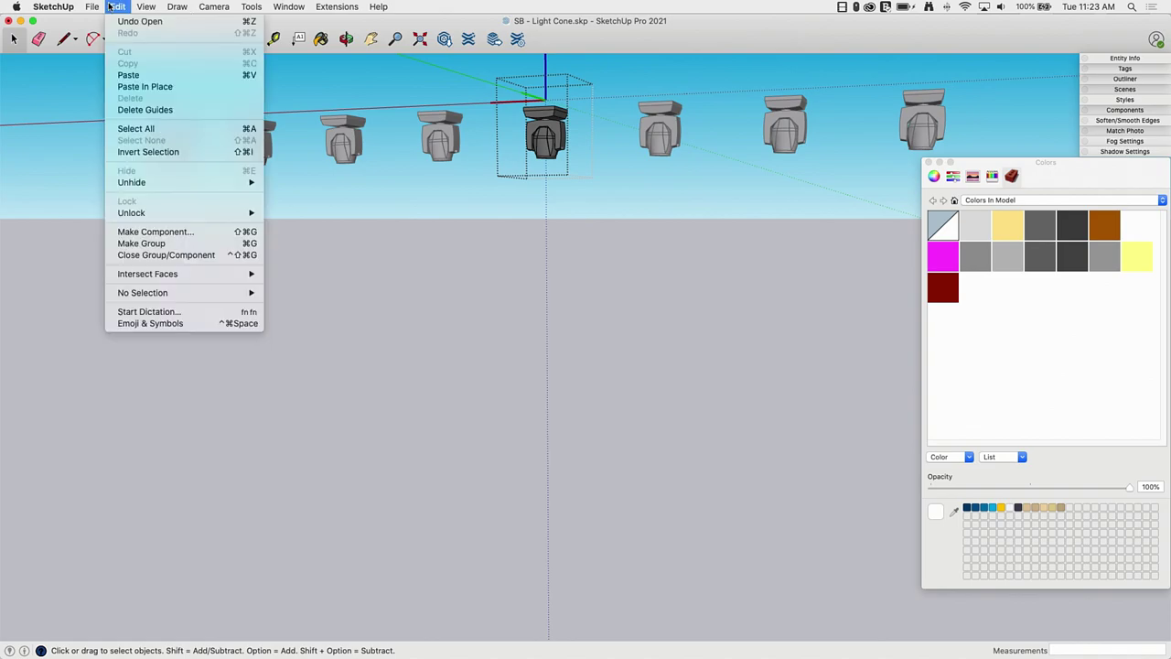
{"action": "mouse_move", "coordinate": [133, 8]}
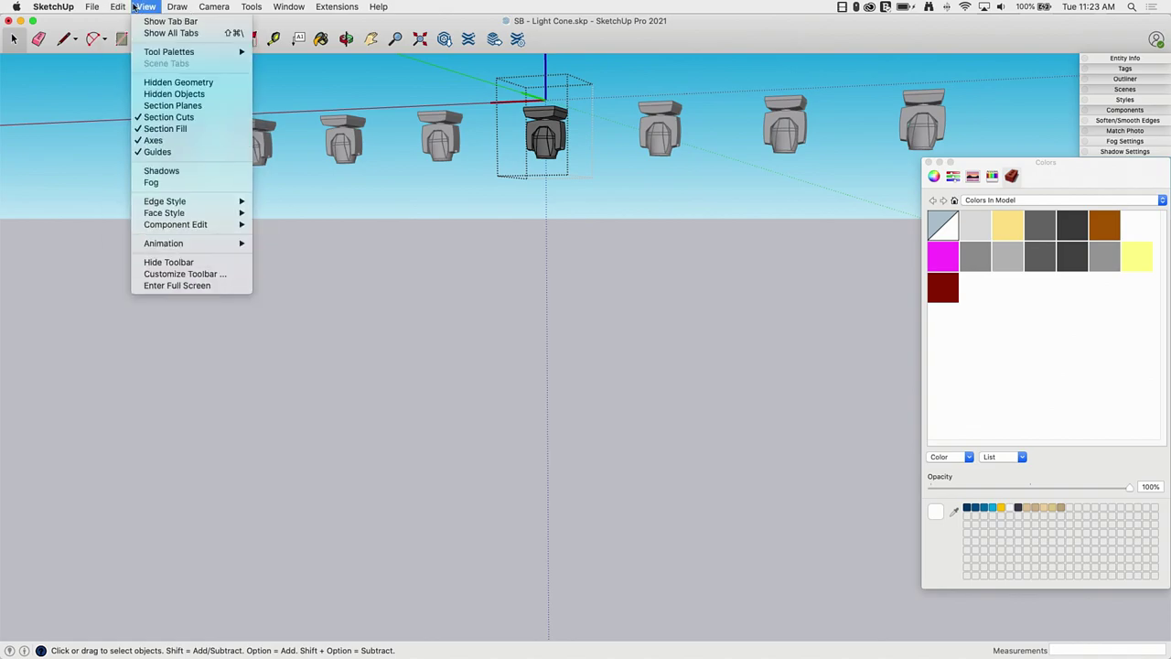
{"action": "mouse_move", "coordinate": [186, 227]}
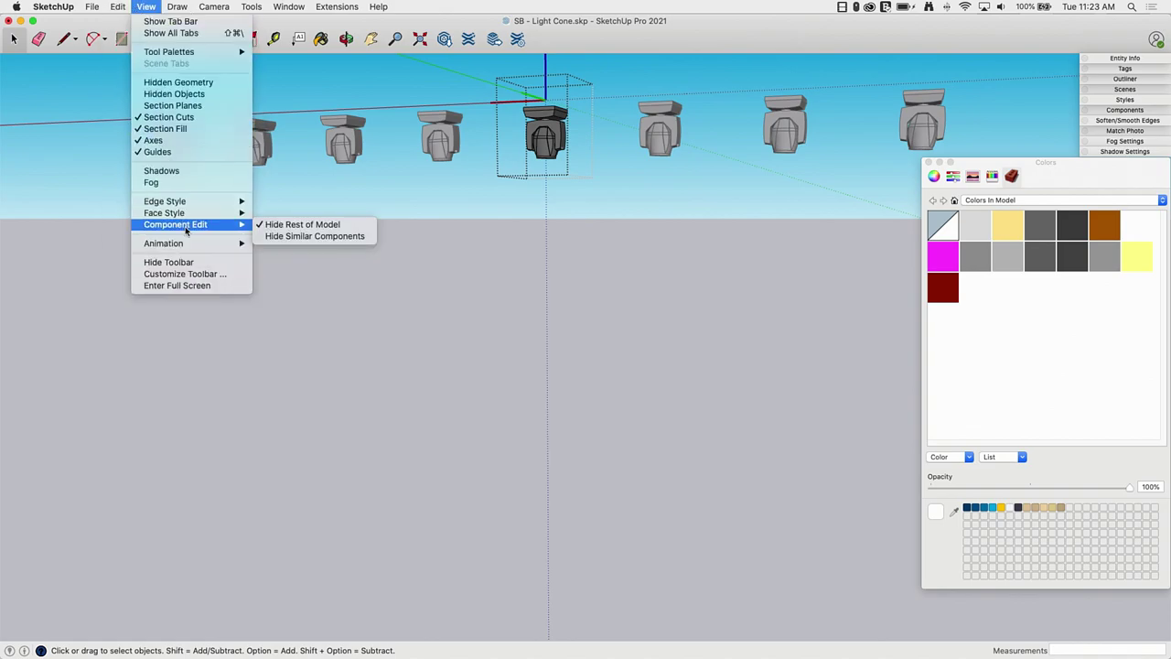
{"action": "left_click", "coordinate": [305, 236]}
{"action": "scroll", "coordinate": [305, 240], "scroll_direction": "down", "scroll_amount": 3}
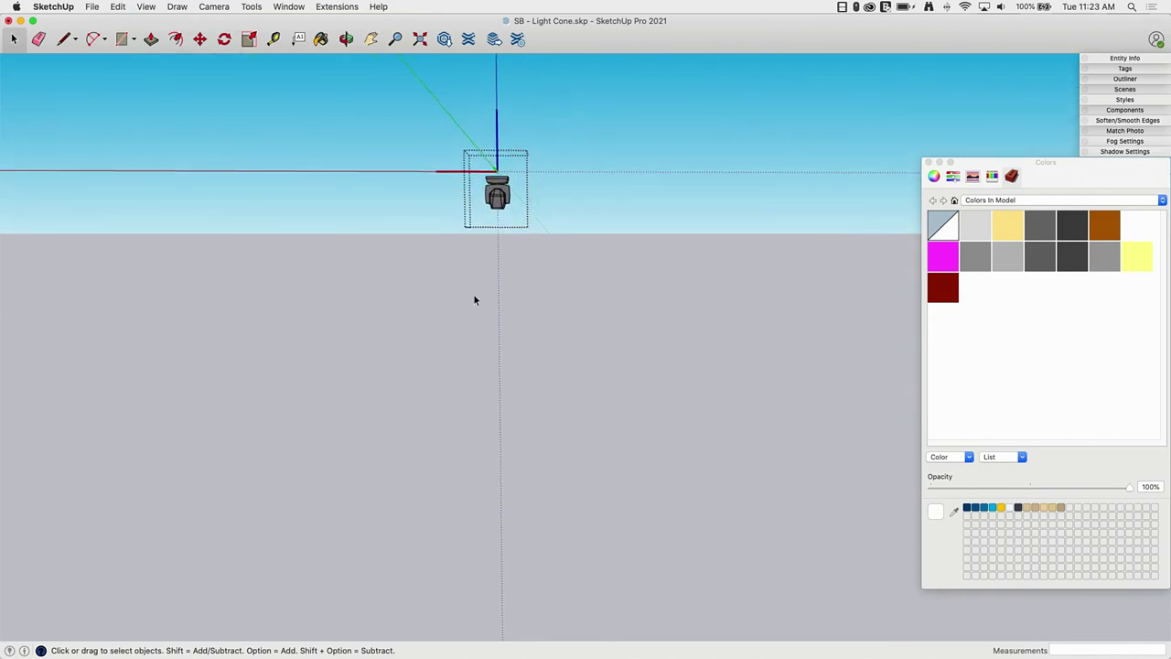
Step: Draw a vertical line straight down the blue axis from the centre of the light's lens
{"action": "middle_click_drag", "start_coordinate": [694, 215], "coordinate": [521, 188]}
{"action": "scroll", "coordinate": [456, 104], "scroll_direction": "up", "scroll_amount": 3}
{"action": "scroll", "coordinate": [521, 189], "scroll_direction": "down", "scroll_amount": 2}
{"action": "middle_click_drag", "start_coordinate": [470, 152], "coordinate": [425, 166]}
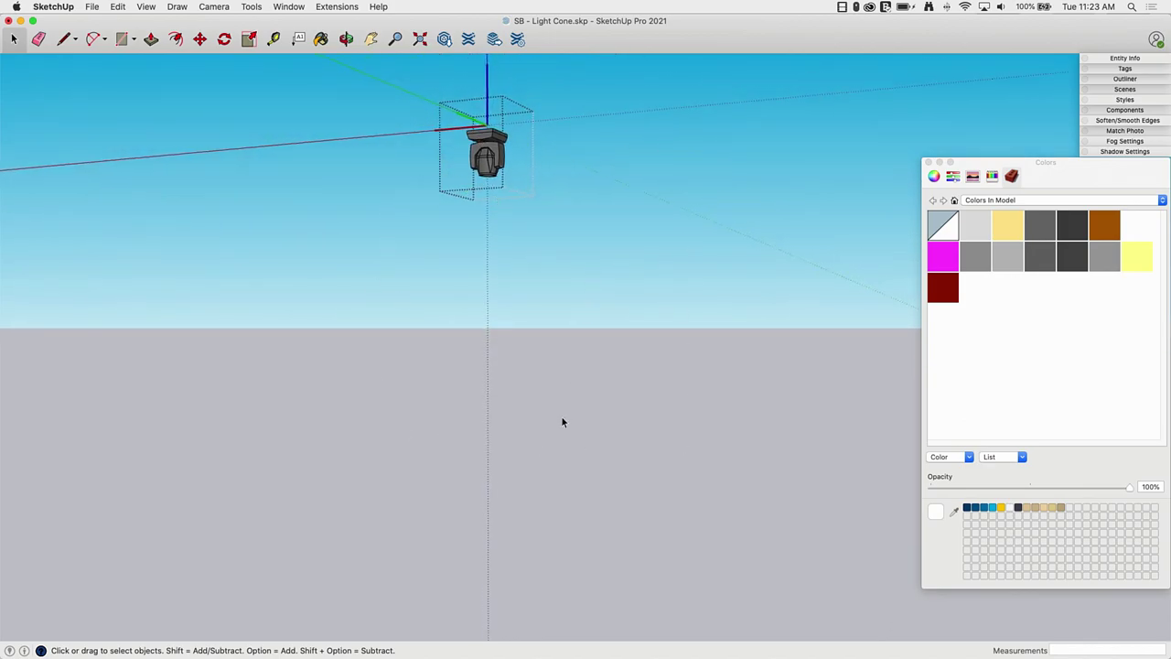
{"action": "middle_click_drag", "start_coordinate": [563, 422], "coordinate": [544, 230]}
{"action": "scroll", "coordinate": [518, 158], "scroll_direction": "up", "scroll_amount": 4}
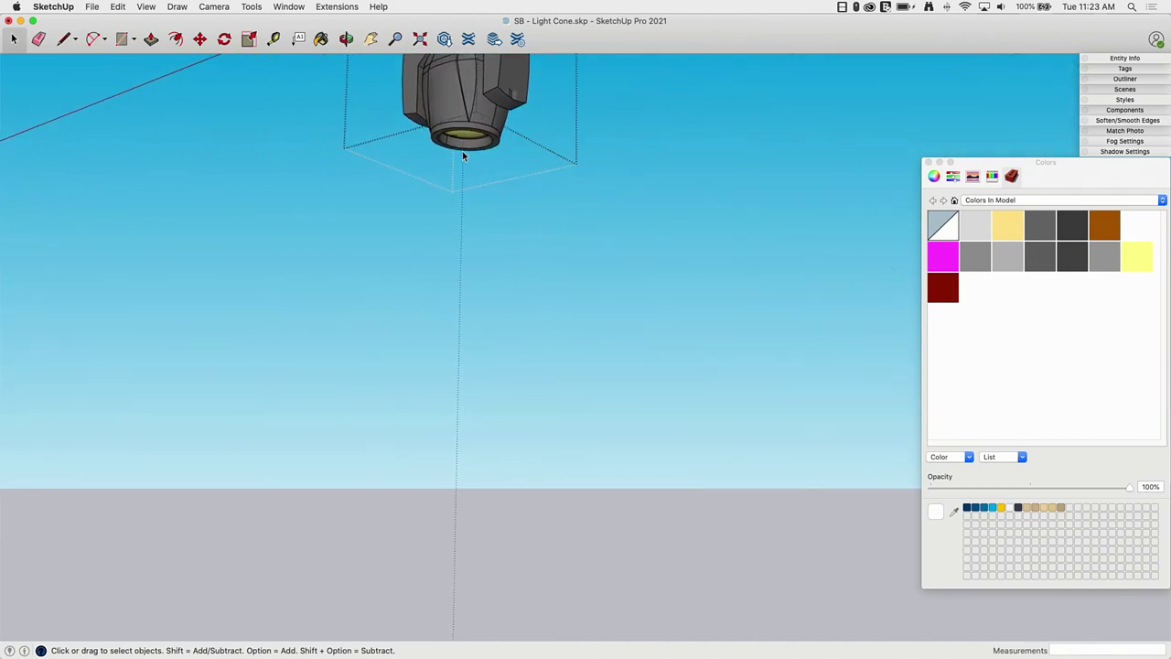
{"action": "key", "text": "l"}
{"action": "middle_click_drag", "start_coordinate": [462, 151], "coordinate": [525, 347]}
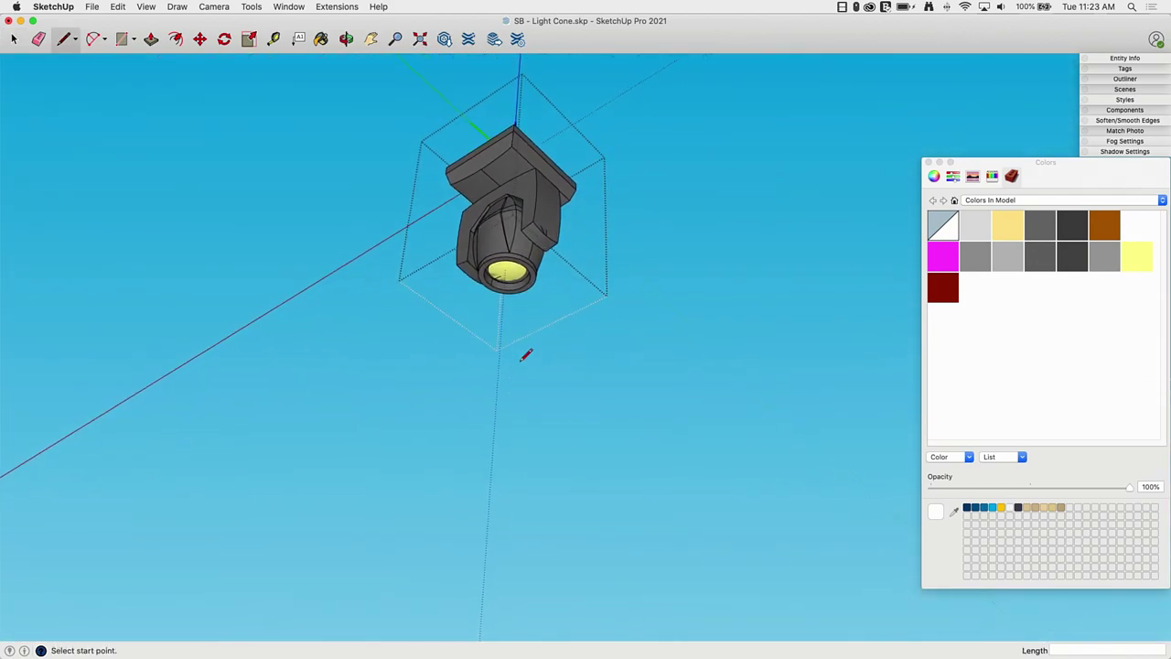
{"action": "left_click", "coordinate": [507, 258]}
{"action": "middle_click_drag", "start_coordinate": [504, 259], "coordinate": [536, 392]}
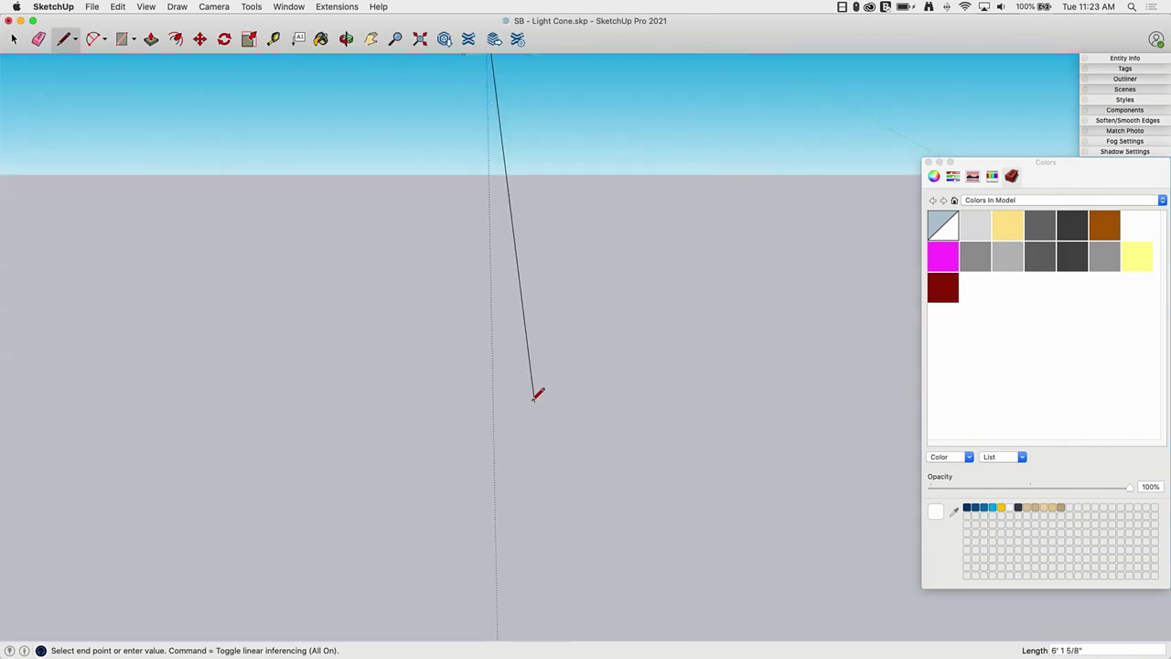
{"action": "scroll", "coordinate": [495, 377], "scroll_direction": "down", "scroll_amount": 2}
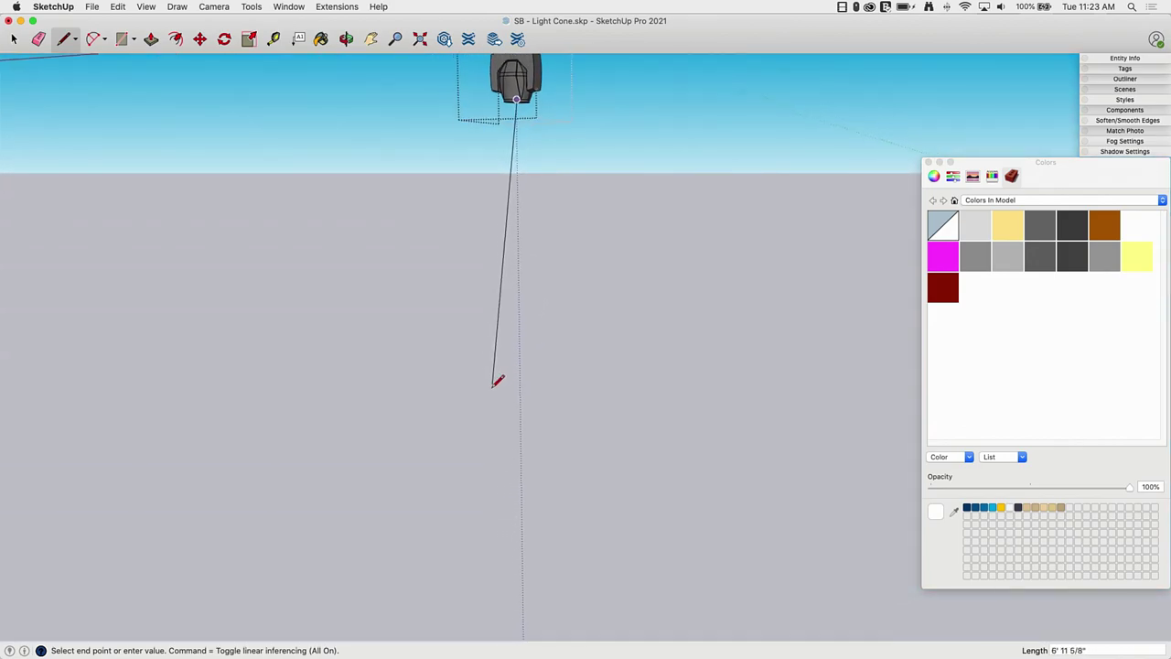
{"action": "left_click", "coordinate": [528, 452]}
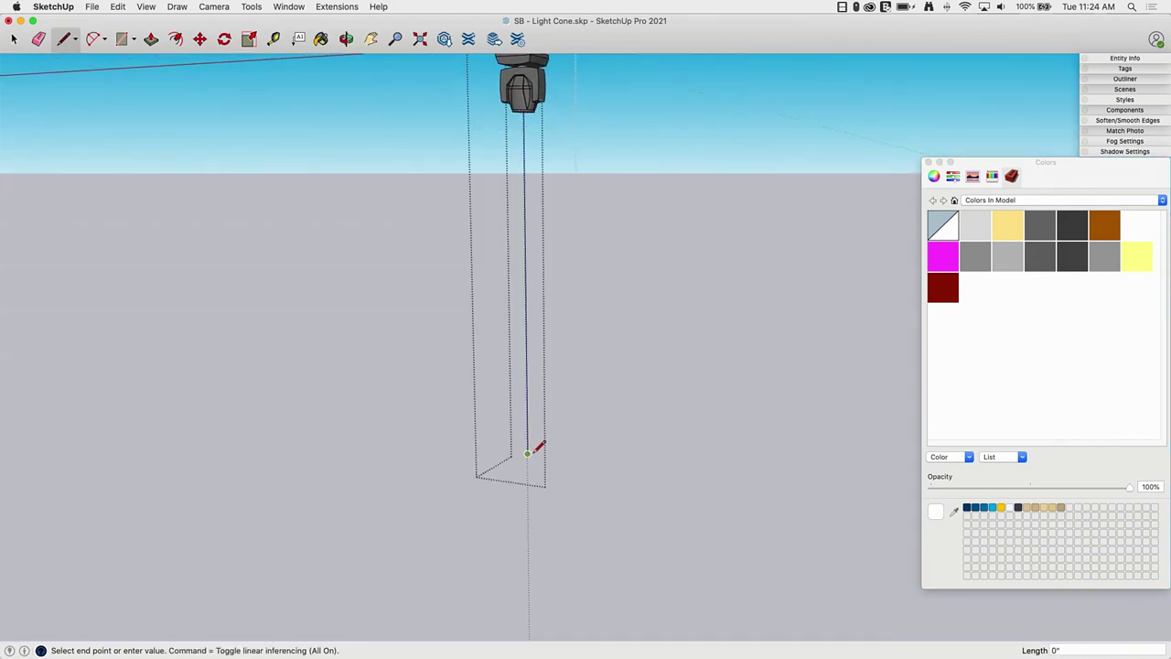
Step: Complete a tall right triangle with a short horizontal base edge and a sloping edge about 9' 8" long back to the lens centre
{"action": "left_click", "coordinate": [594, 452]}
{"action": "middle_click_drag", "start_coordinate": [594, 452], "coordinate": [554, 73]}
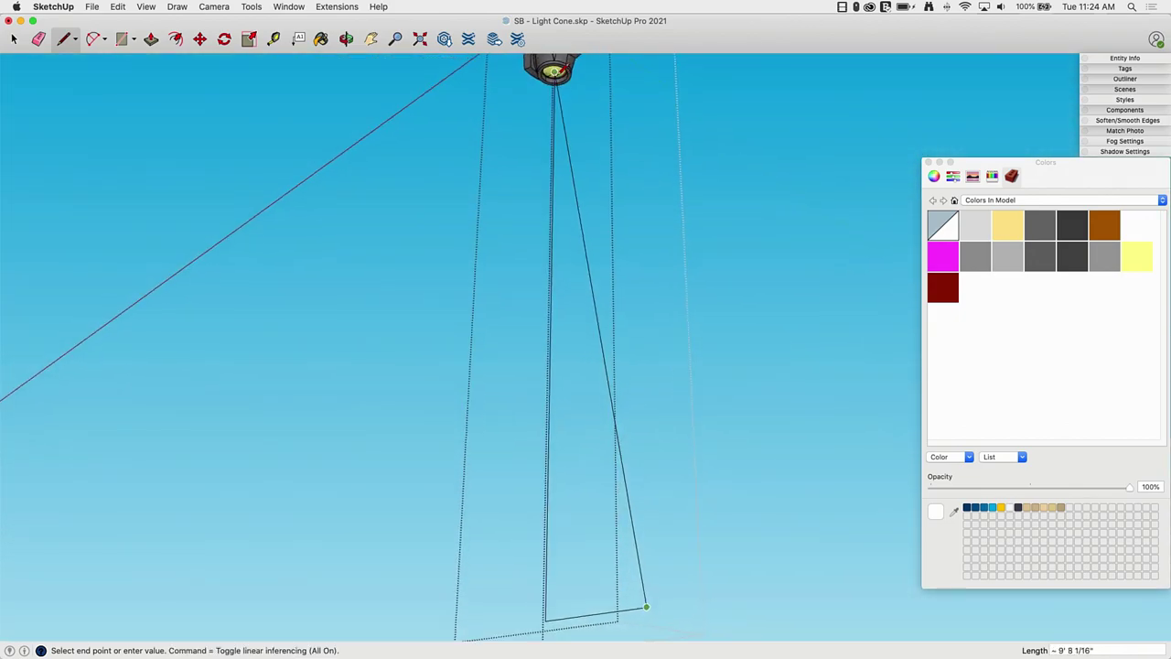
{"action": "left_click", "coordinate": [645, 605]}
{"action": "key", "text": "space"}
Step: Draw a horizontal circle of about 9" radius, centred on the vertical axis just below the triangle
{"action": "middle_click_drag", "start_coordinate": [609, 201], "coordinate": [510, 446]}
{"action": "key", "text": "c"}
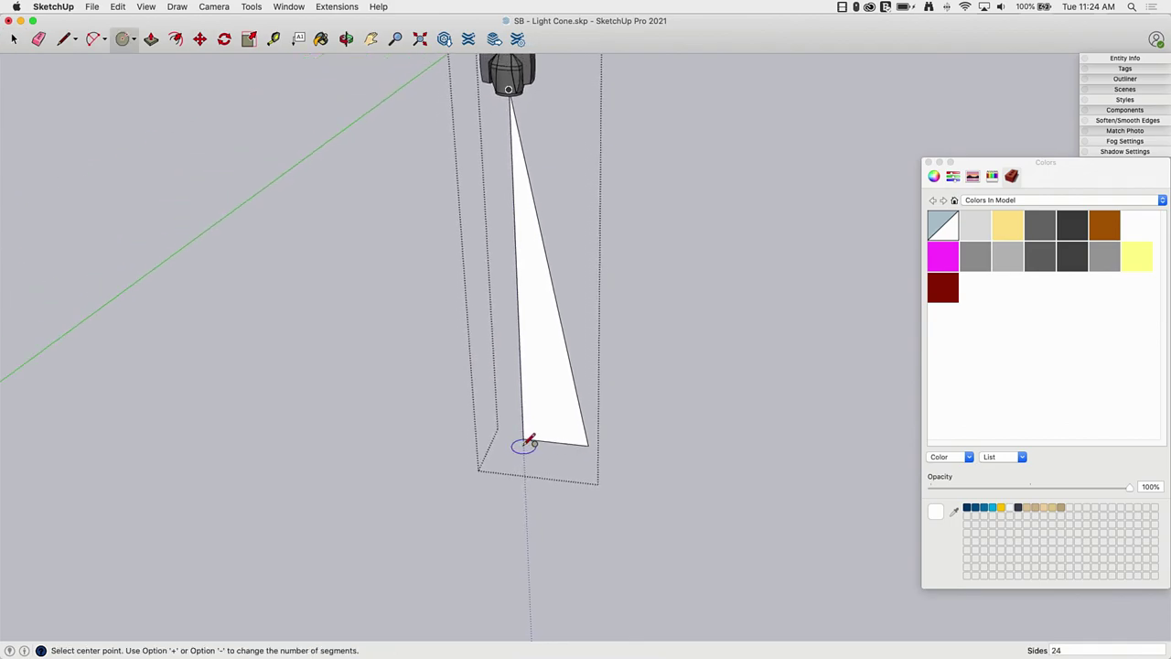
{"action": "left_click", "coordinate": [526, 465]}
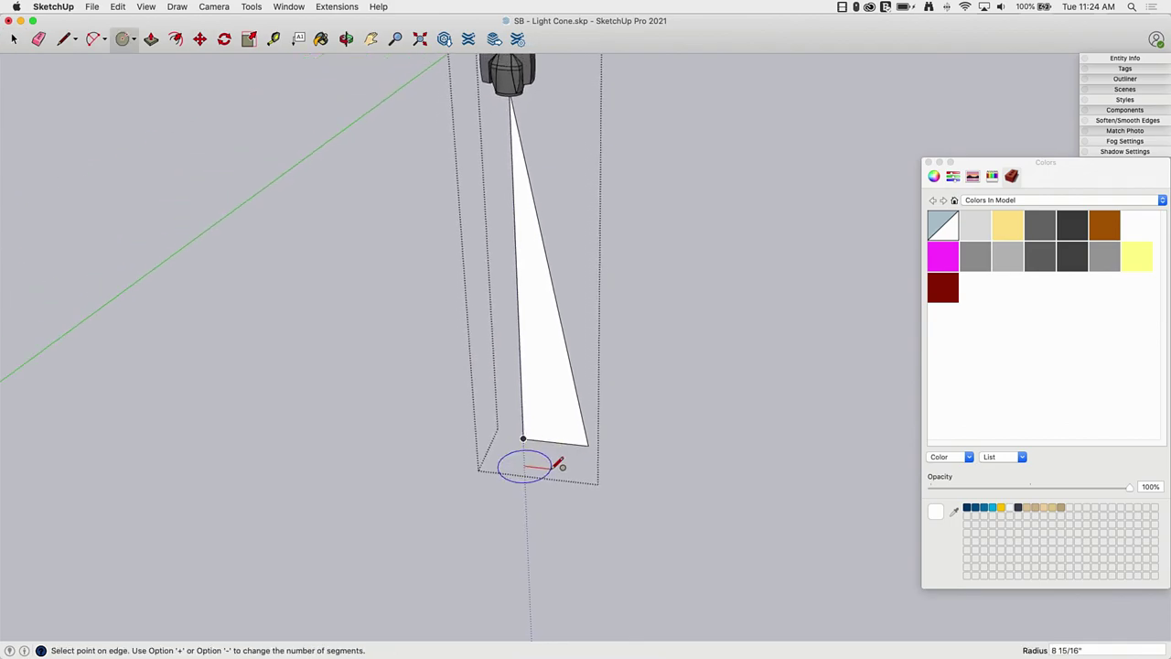
{"action": "left_click", "coordinate": [555, 465]}
{"action": "key", "text": "space"}
Step: Sweep the triangle face around the circle's edge with Follow Me to form a cone
{"action": "middle_click_drag", "start_coordinate": [555, 464], "coordinate": [513, 423]}
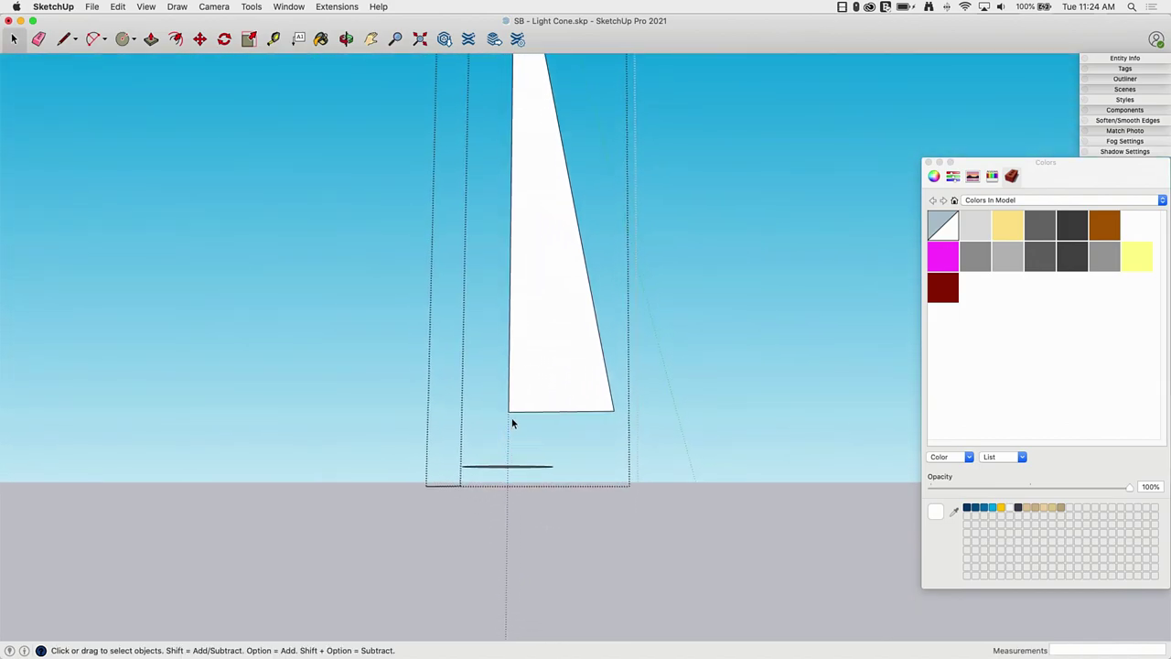
{"action": "mouse_move", "coordinate": [510, 481]}
{"action": "middle_mouse_down"}
{"action": "mouse_move", "coordinate": [521, 453]}
{"action": "mouse_move", "coordinate": [522, 484]}
{"action": "middle_mouse_up"}
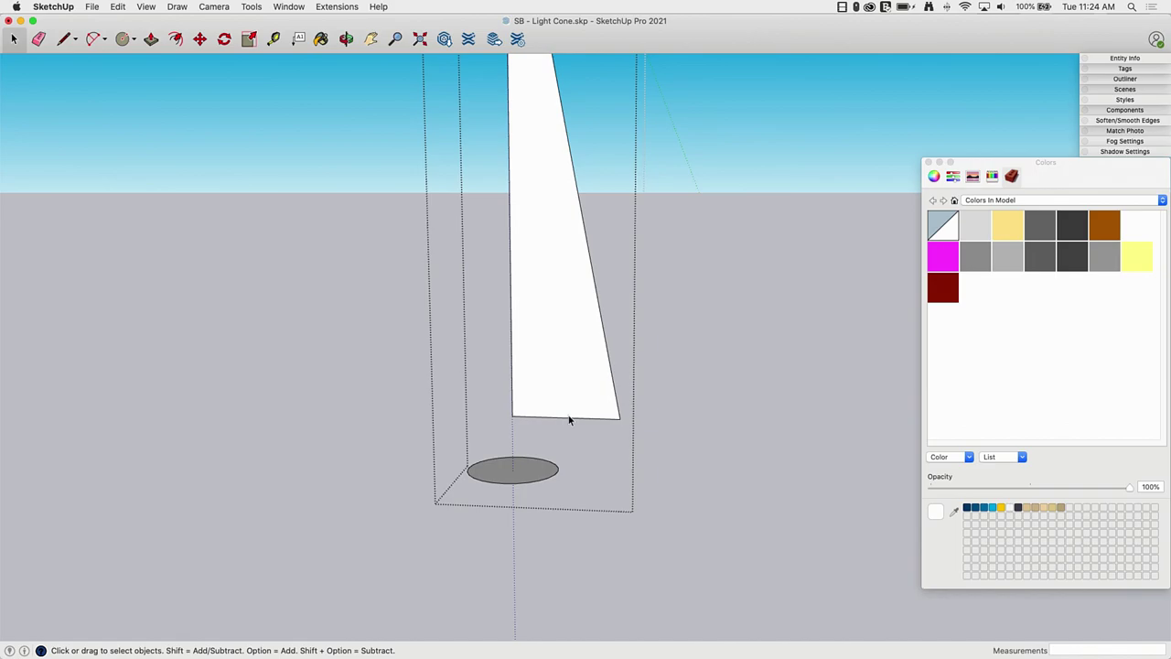
{"action": "middle_click_drag", "start_coordinate": [568, 420], "coordinate": [561, 464]}
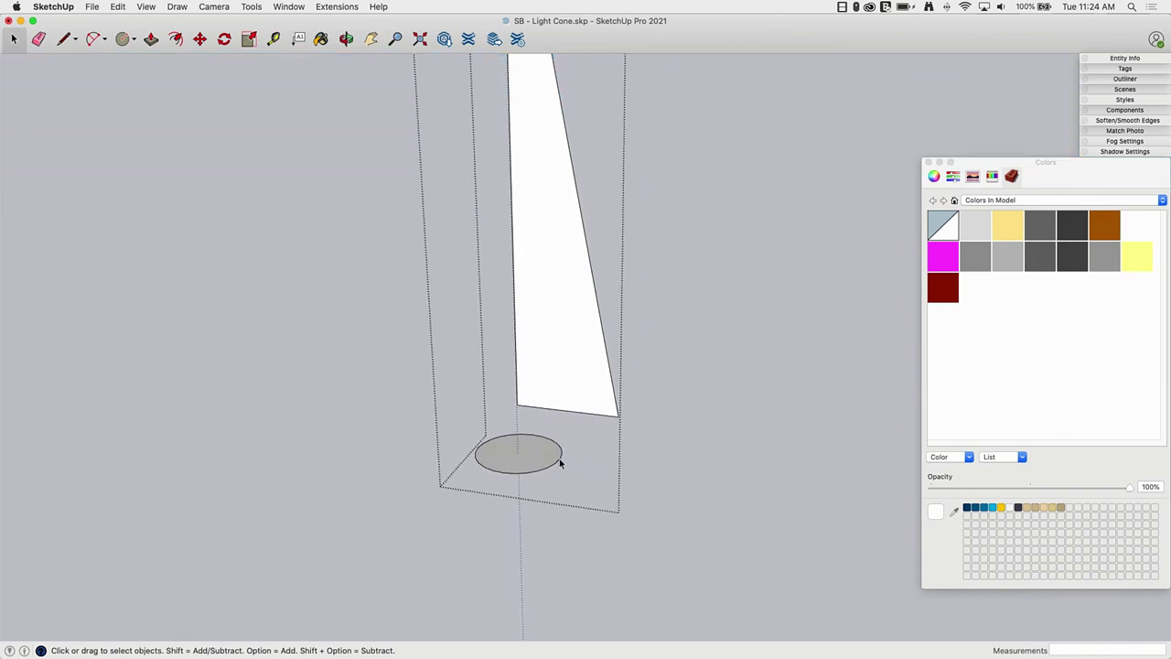
{"action": "left_click", "coordinate": [254, 6]}
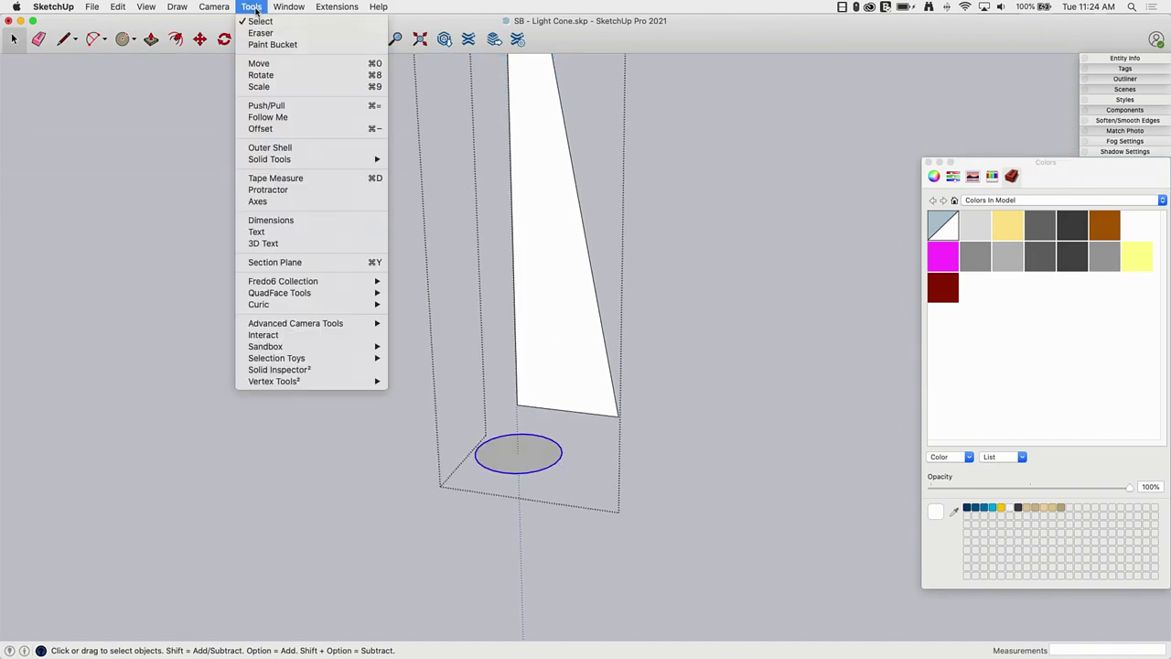
{"action": "left_click", "coordinate": [267, 117]}
{"action": "left_click", "coordinate": [540, 253]}
Step: Erase the path circle below the cone and delete the cone's bottom face
{"action": "middle_click_drag", "start_coordinate": [540, 253], "coordinate": [471, 435]}
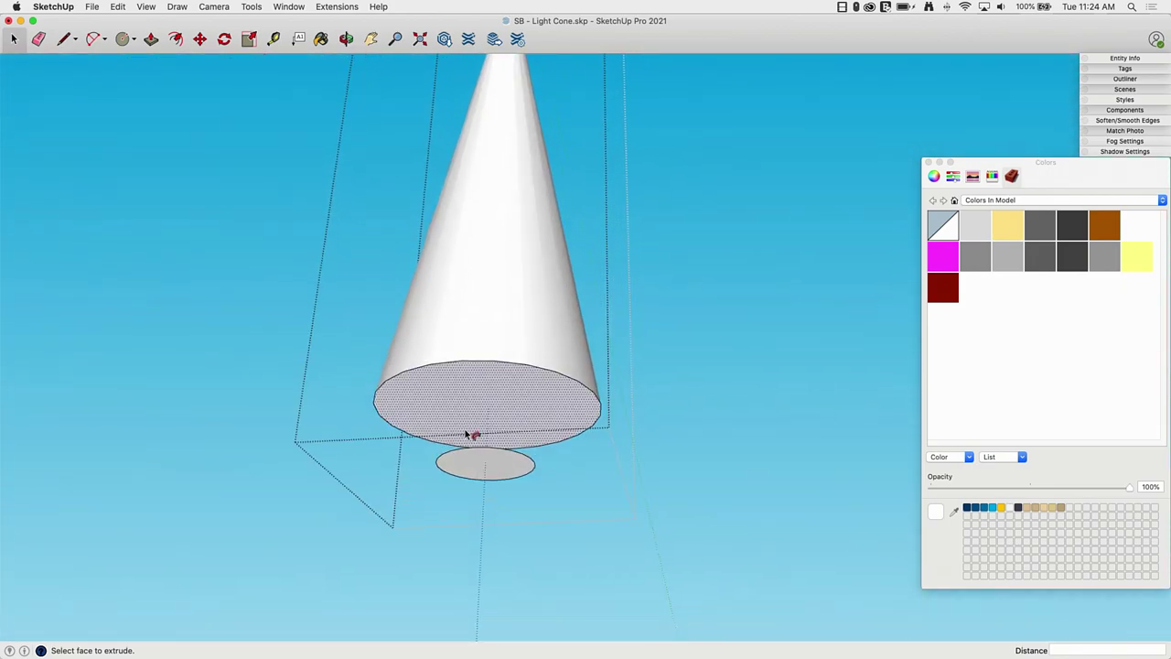
{"action": "key", "text": "e"}
{"action": "left_click", "coordinate": [464, 450]}
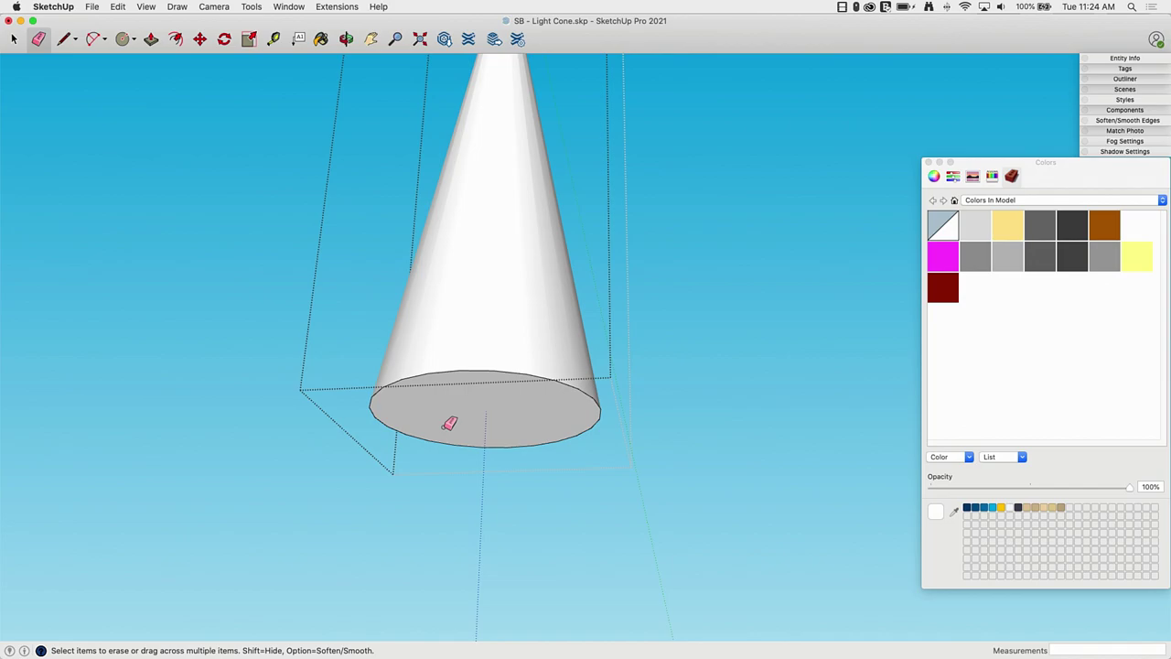
{"action": "key", "text": "space"}
{"action": "left_click", "coordinate": [462, 409]}
{"action": "key", "text": "Delete"}
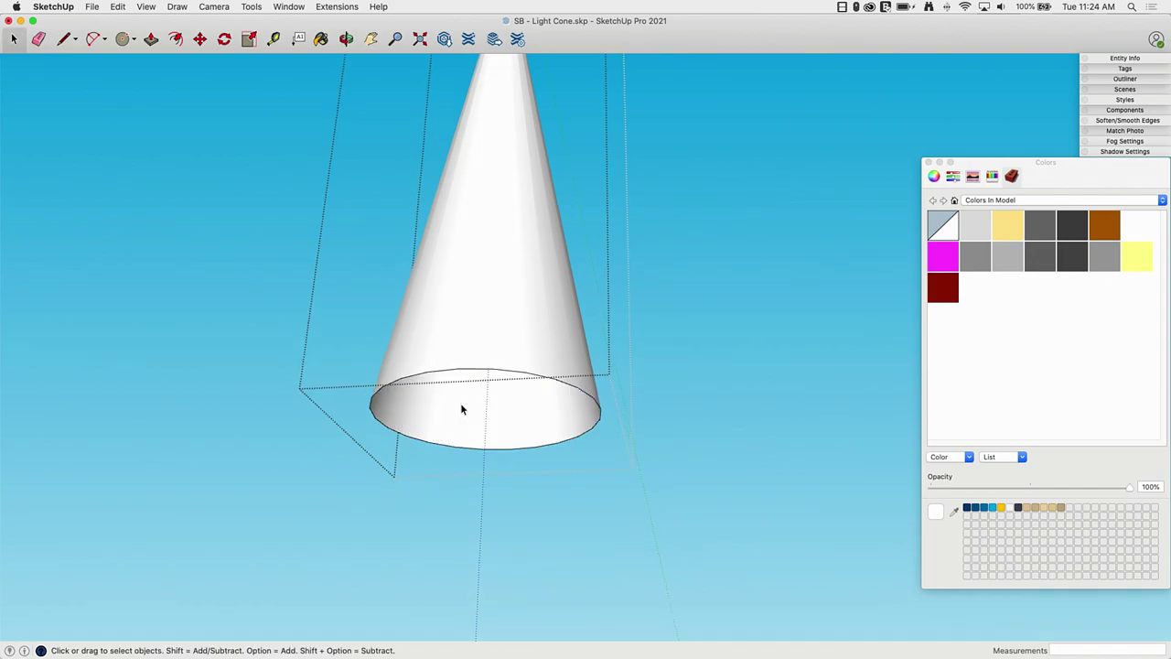
Step: Select the whole cone and move it straight up about 1' 2" so its tip sits inside the light's head
{"action": "middle_click_drag", "start_coordinate": [463, 408], "coordinate": [513, 135]}
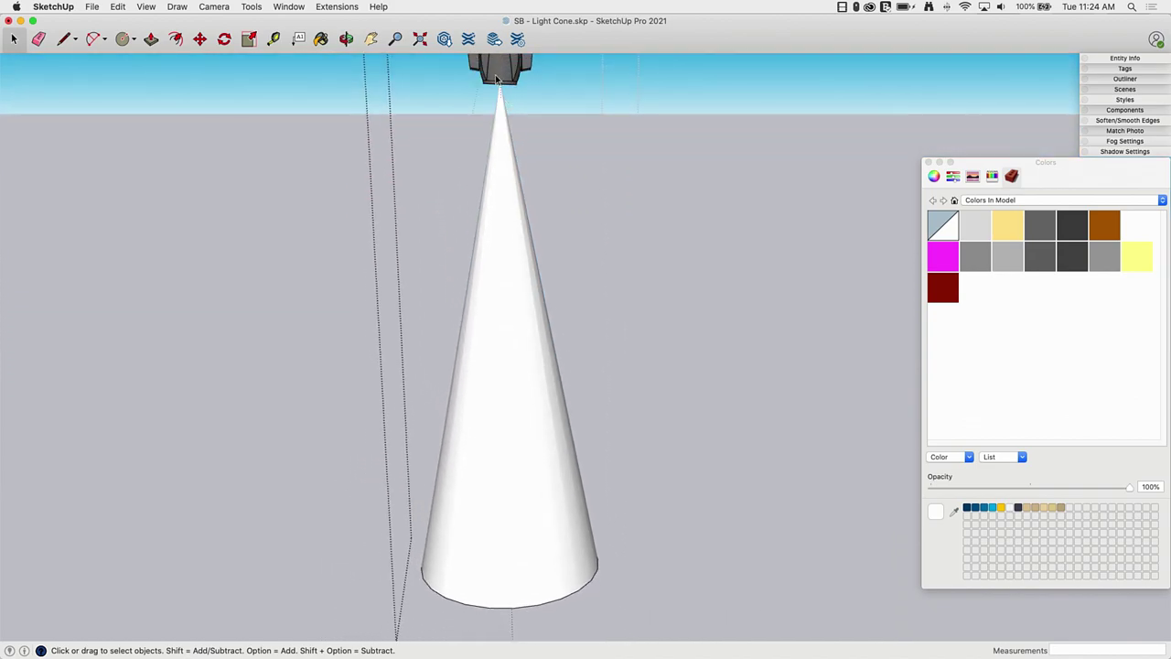
{"action": "middle_click_drag", "start_coordinate": [496, 80], "coordinate": [509, 259]}
{"action": "triple_click", "coordinate": [508, 260]}
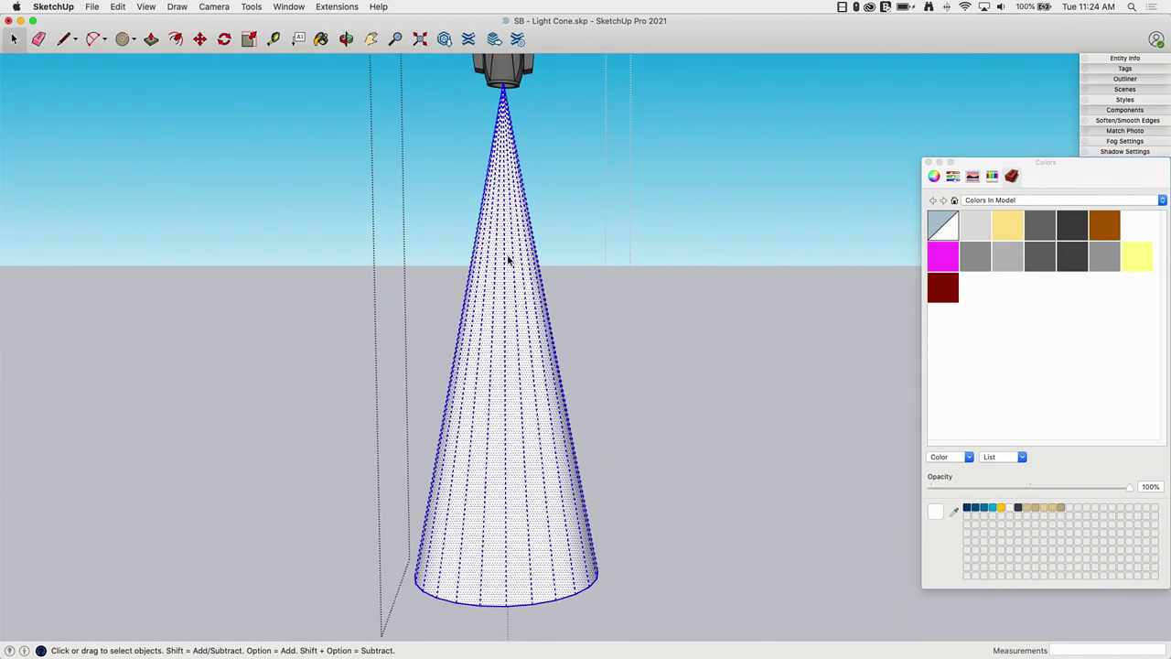
{"action": "scroll", "coordinate": [508, 261], "scroll_direction": "up", "scroll_amount": 5}
{"action": "key", "text": "m"}
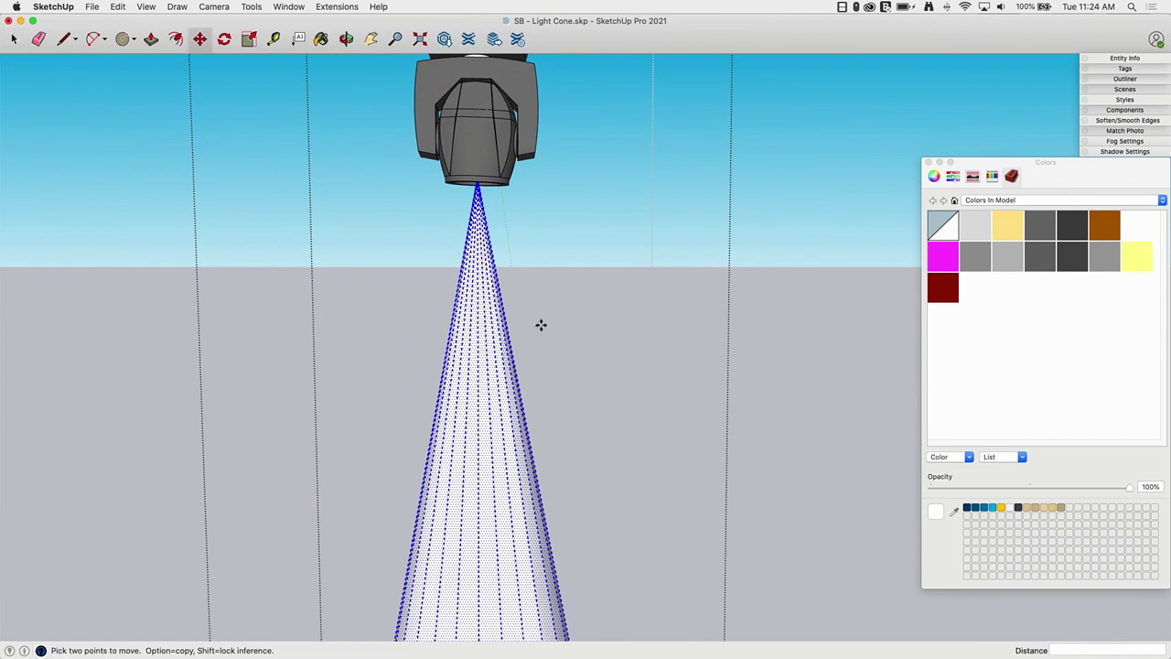
{"action": "left_click", "coordinate": [541, 325]}
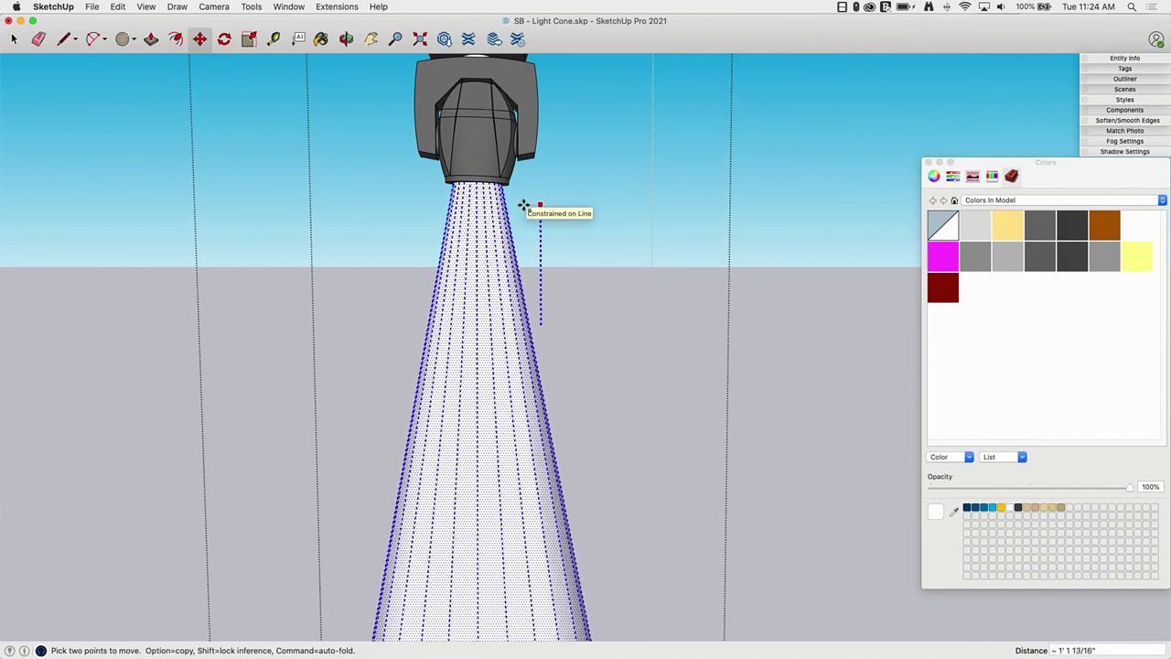
{"action": "left_click", "coordinate": [527, 211]}
{"action": "middle_click_drag", "start_coordinate": [543, 316], "coordinate": [454, 428]}
{"action": "scroll", "coordinate": [512, 307], "scroll_direction": "down", "scroll_amount": 5}
{"action": "key", "text": "l"}
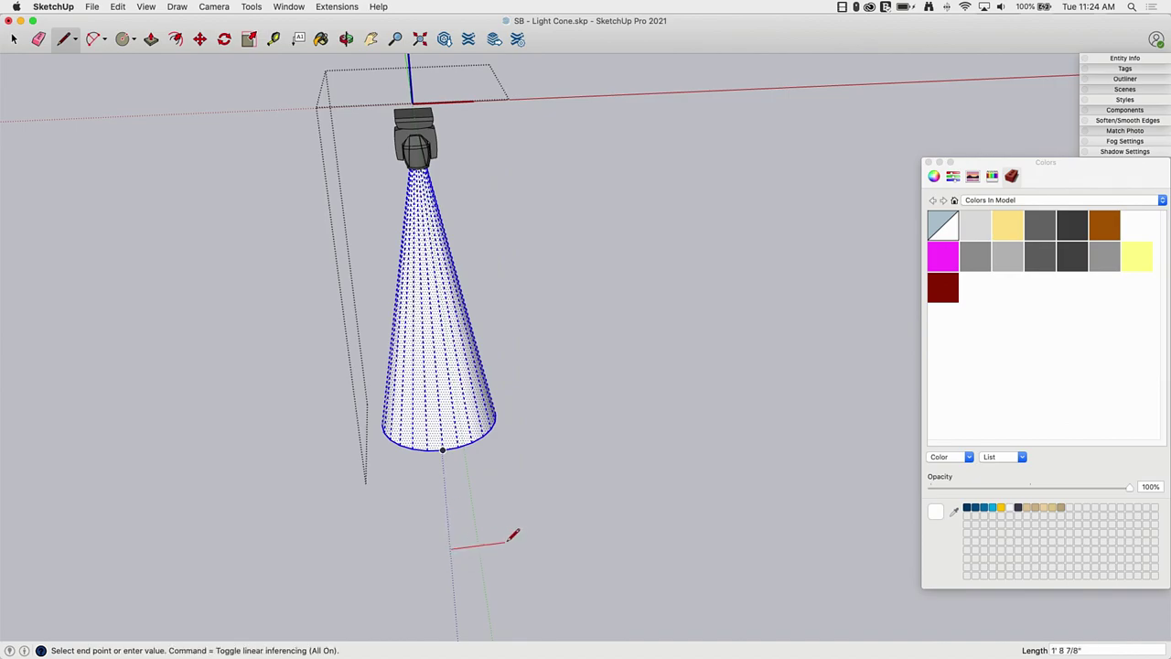
{"action": "mouse_move", "coordinate": [555, 532]}
{"action": "middle_mouse_down"}
{"action": "mouse_move", "coordinate": [551, 470]}
{"action": "mouse_move", "coordinate": [570, 478]}
{"action": "mouse_move", "coordinate": [504, 475]}
{"action": "mouse_move", "coordinate": [462, 407]}
{"action": "mouse_move", "coordinate": [464, 444]}
{"action": "mouse_move", "coordinate": [448, 405]}
{"action": "middle_mouse_up"}
{"action": "key", "text": "space"}
{"action": "key", "text": "e"}
Step: Draw a closed upright rectangle about 9' 4" tall in front of the cone, with its base near the cone's bottom edge
{"action": "key", "text": "l"}
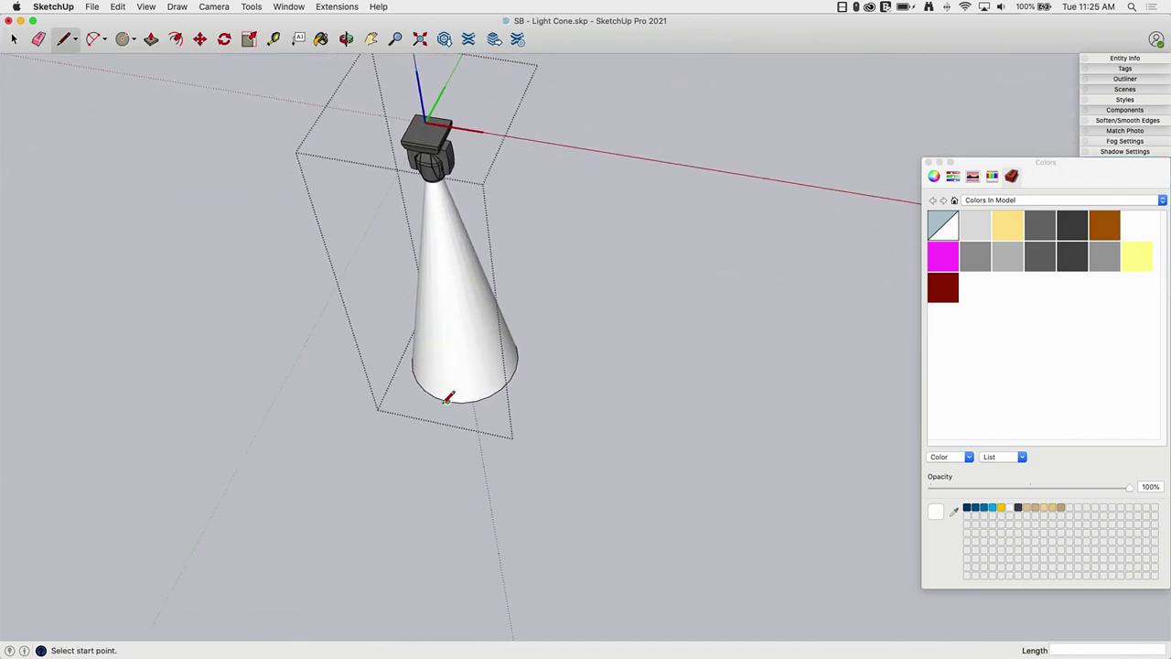
{"action": "left_click", "coordinate": [420, 475]}
{"action": "middle_click_drag", "start_coordinate": [426, 473], "coordinate": [506, 442]}
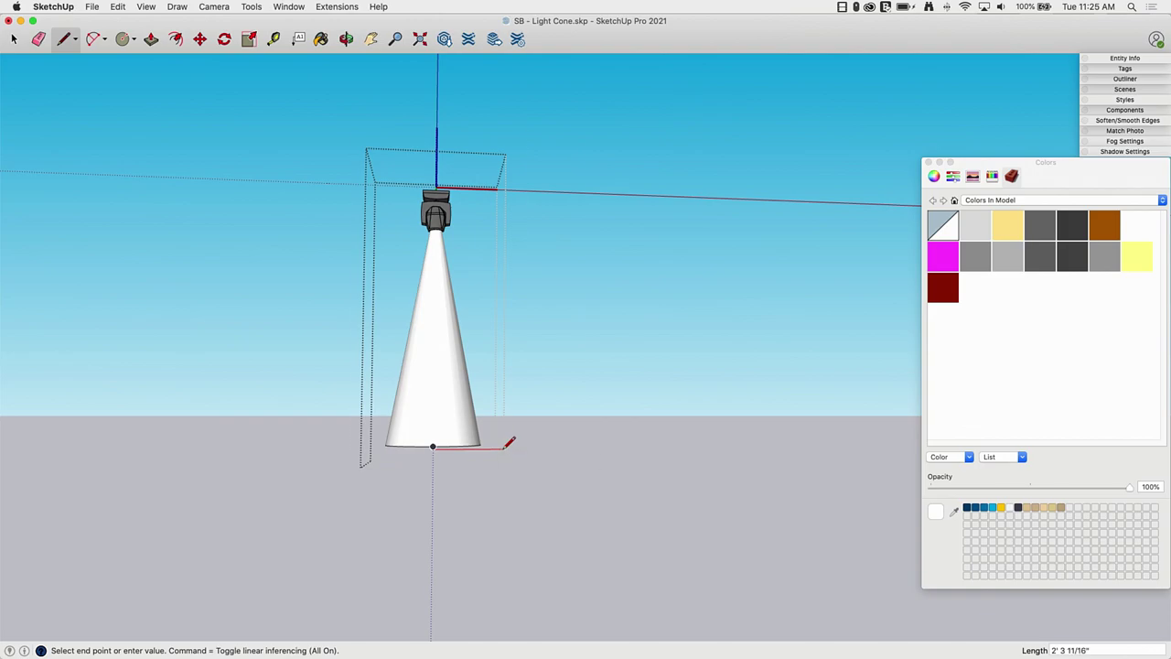
{"action": "left_click", "coordinate": [501, 448]}
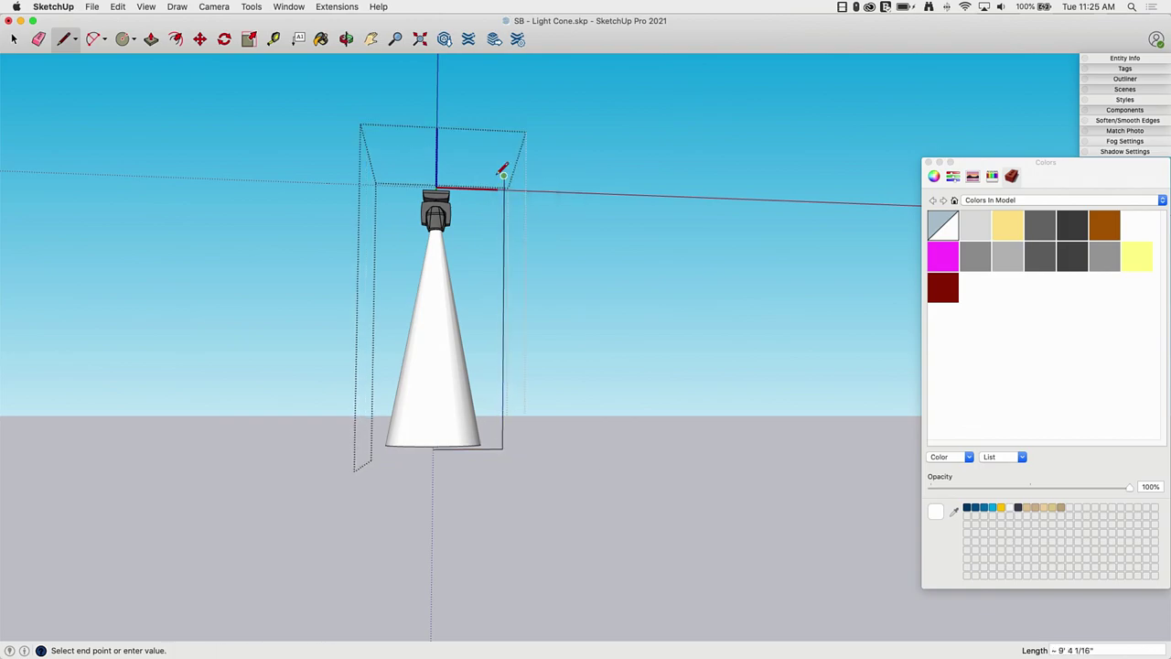
{"action": "left_click", "coordinate": [352, 170]}
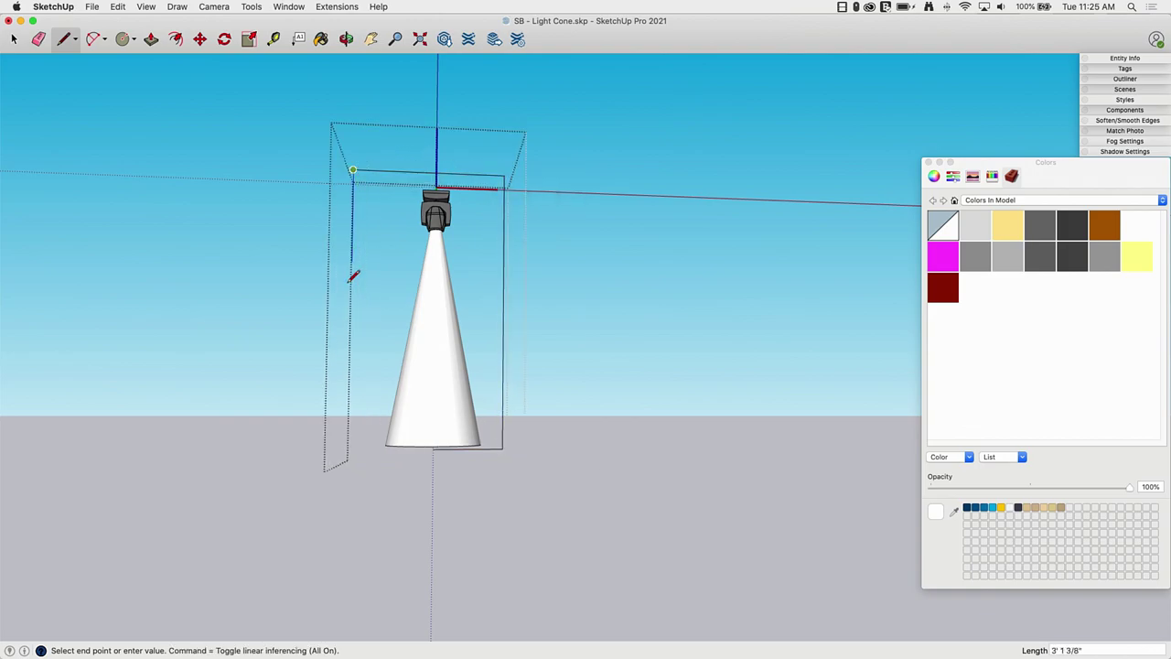
{"action": "left_click", "coordinate": [347, 447]}
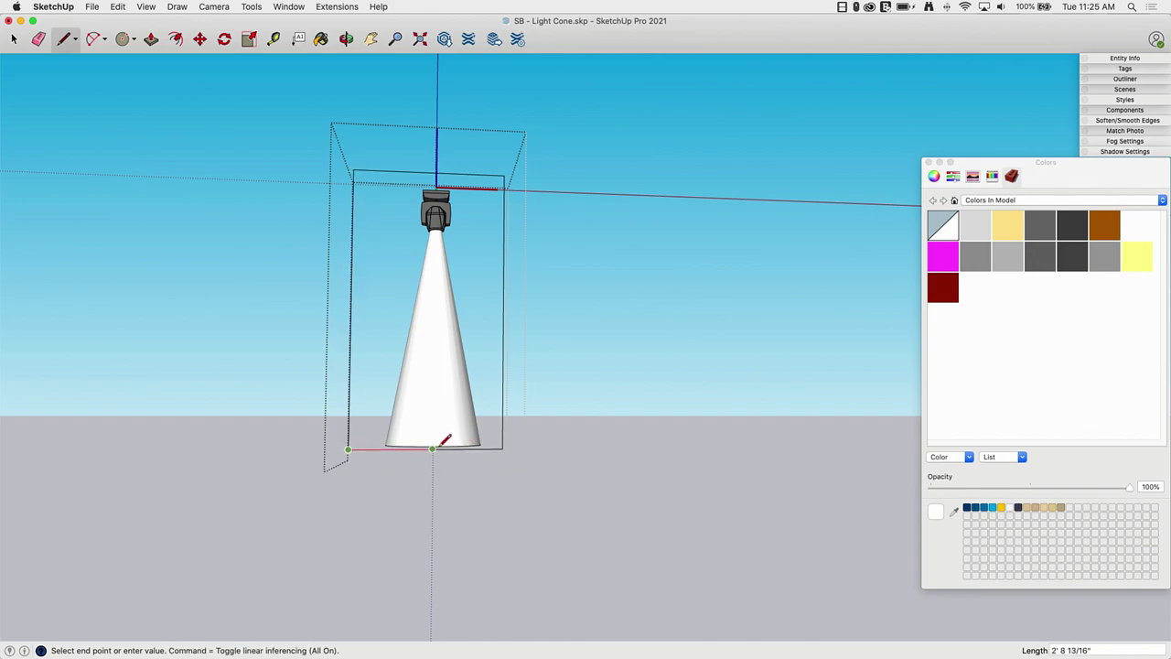
{"action": "left_click", "coordinate": [501, 448]}
{"action": "key", "text": "space"}
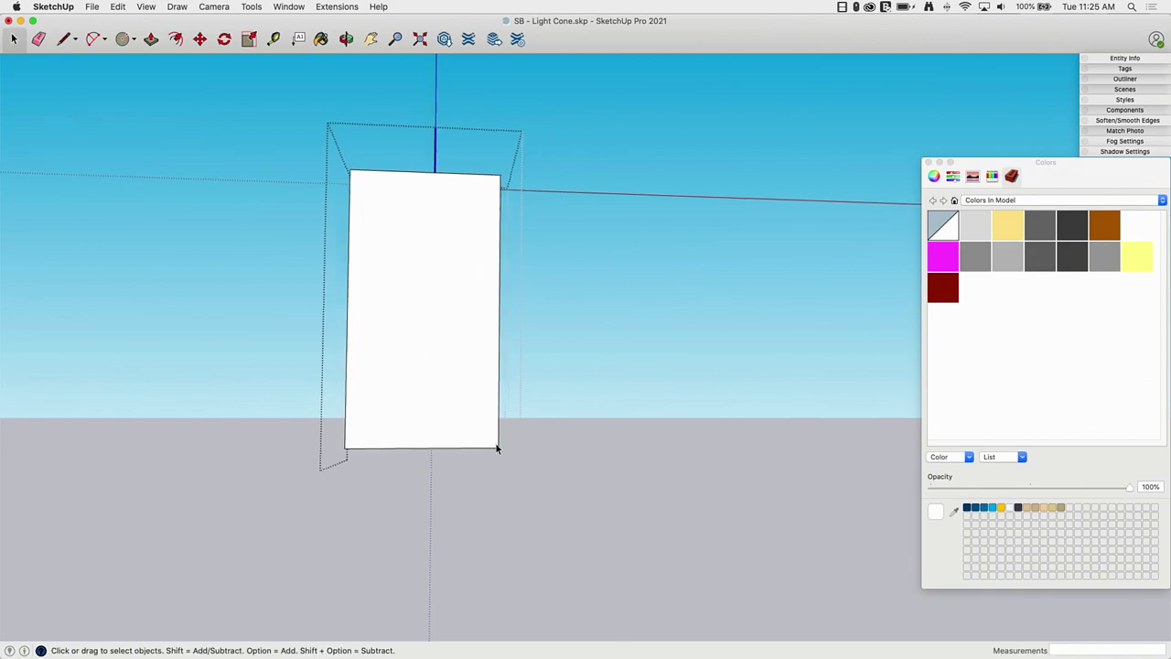
{"action": "mouse_move", "coordinate": [497, 448]}
{"action": "middle_mouse_down"}
{"action": "mouse_move", "coordinate": [570, 243]}
{"action": "mouse_move", "coordinate": [567, 295]}
{"action": "mouse_move", "coordinate": [590, 337]}
{"action": "mouse_move", "coordinate": [559, 230]}
{"action": "mouse_move", "coordinate": [494, 394]}
{"action": "mouse_move", "coordinate": [601, 193]}
{"action": "mouse_move", "coordinate": [557, 253]}
{"action": "mouse_move", "coordinate": [597, 280]}
{"action": "middle_mouse_up"}
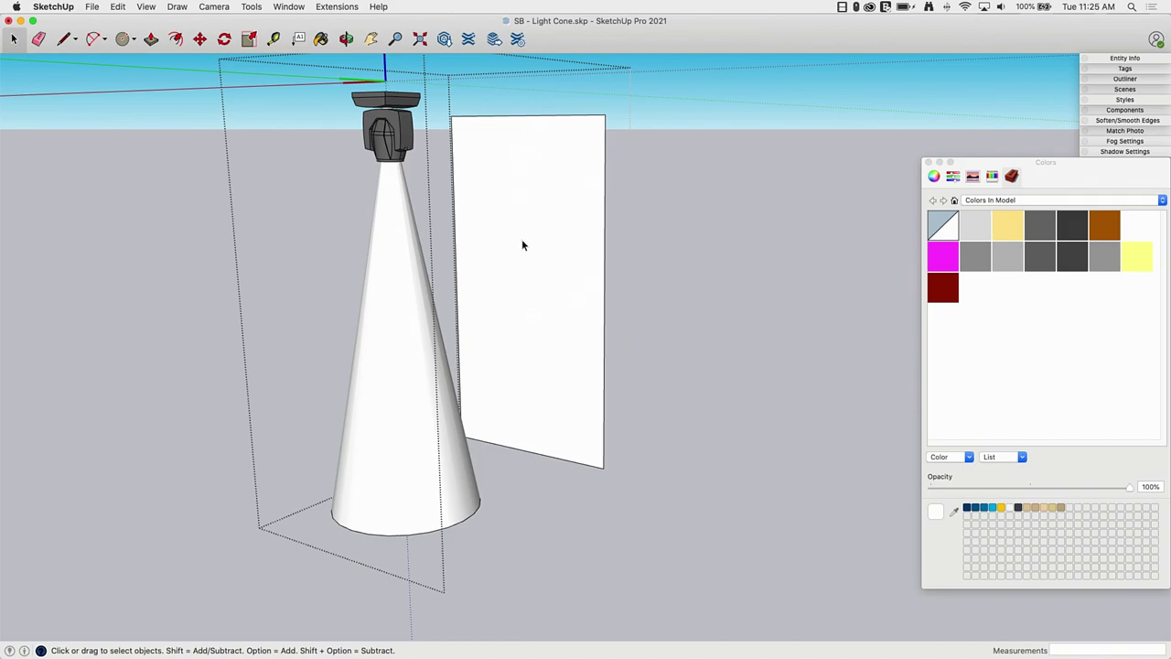
{"action": "middle_click_drag", "start_coordinate": [567, 209], "coordinate": [469, 256]}
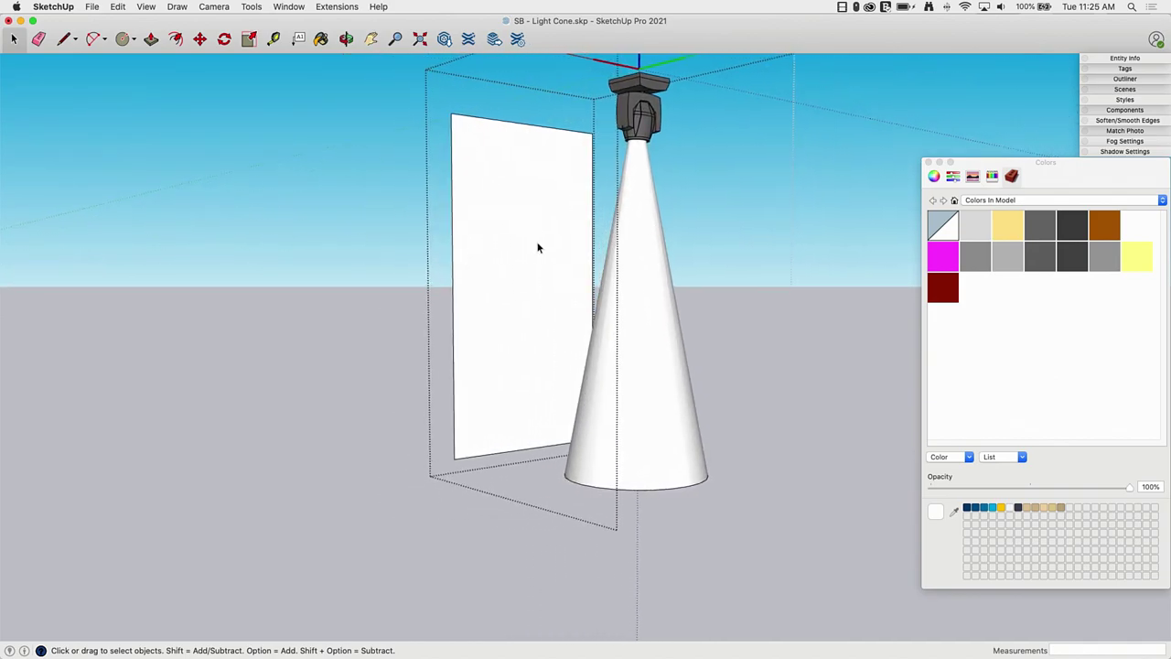
{"action": "middle_click_drag", "start_coordinate": [539, 248], "coordinate": [525, 145]}
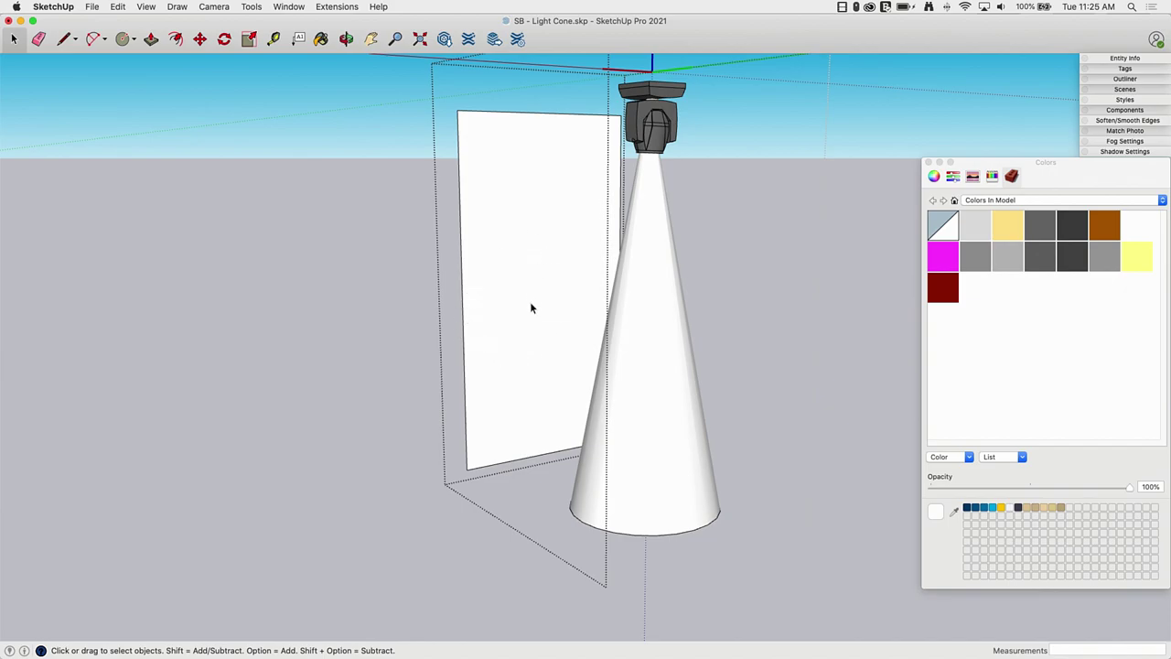
{"action": "middle_click_drag", "start_coordinate": [531, 308], "coordinate": [670, 160]}
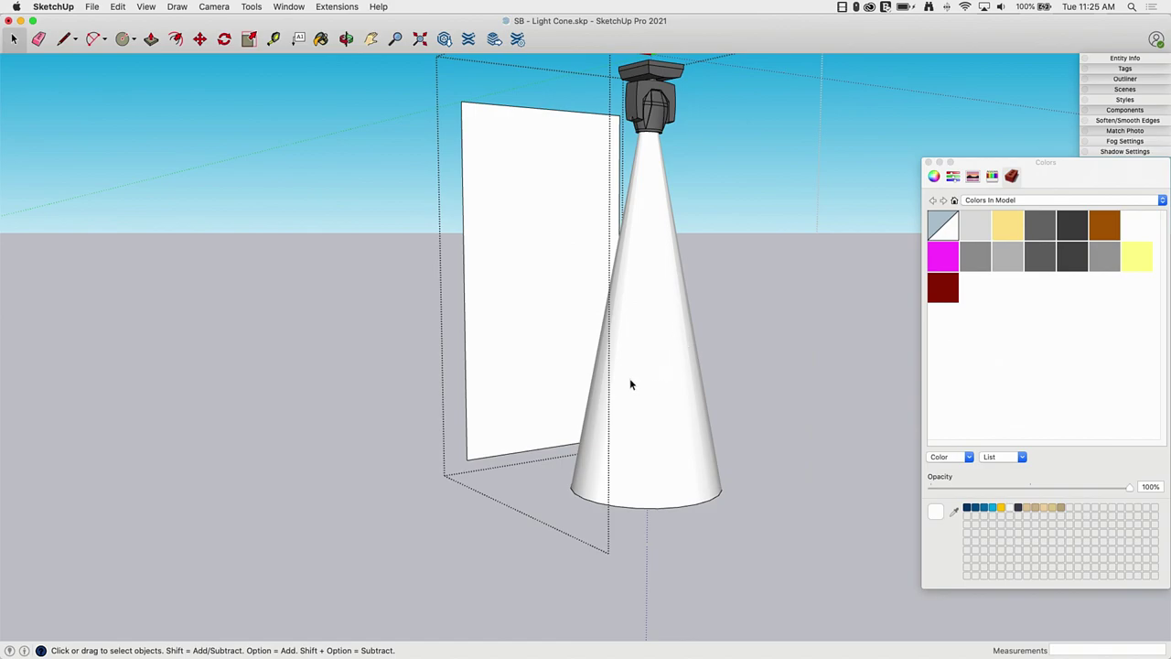
{"action": "middle_click_drag", "start_coordinate": [629, 380], "coordinate": [430, 179]}
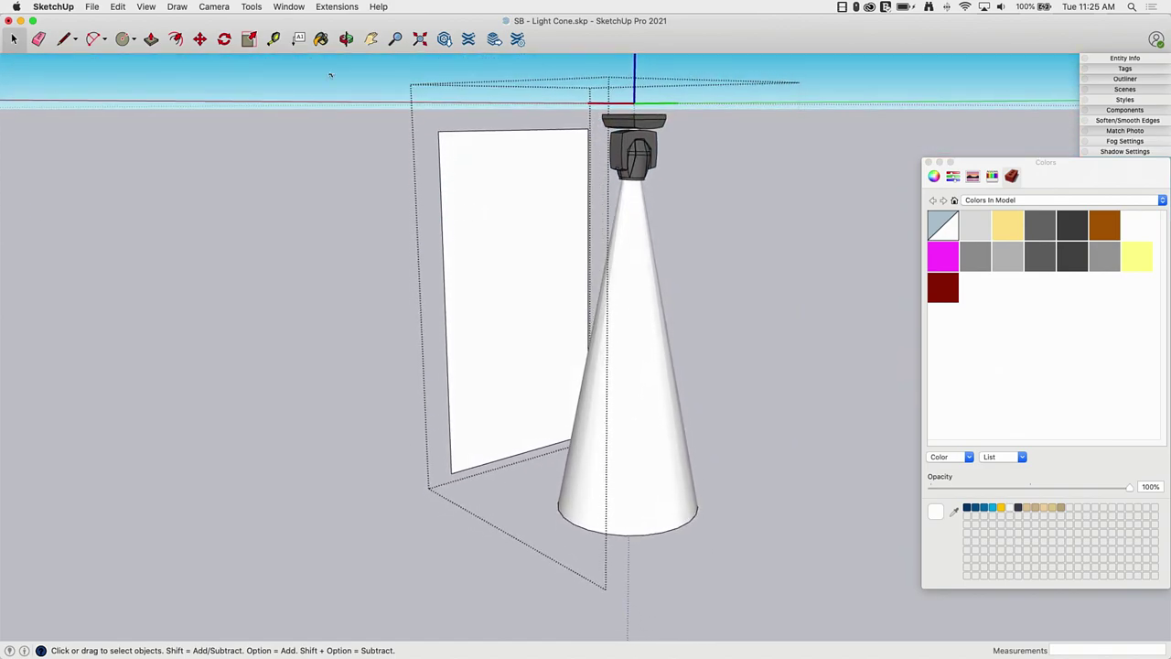
Step: Import Linear gradient-01.png as a texture and stretch it over the rectangle from its lower corner to its upper edge
{"action": "left_click", "coordinate": [91, 6]}
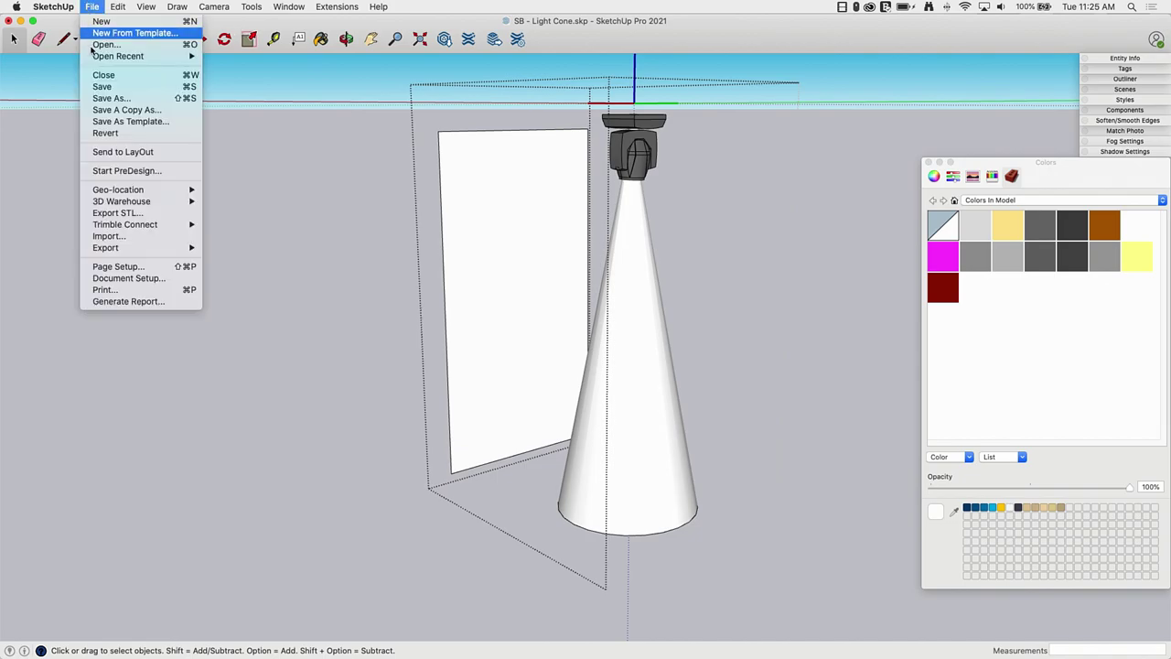
{"action": "left_click", "coordinate": [110, 236]}
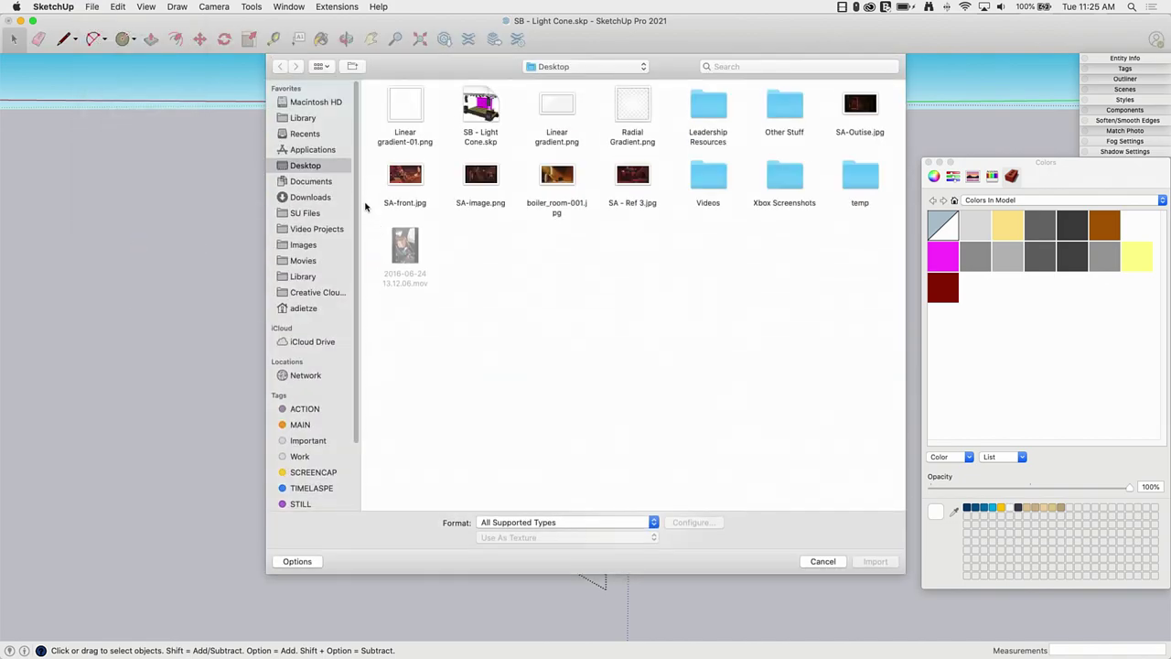
{"action": "left_click", "coordinate": [400, 115]}
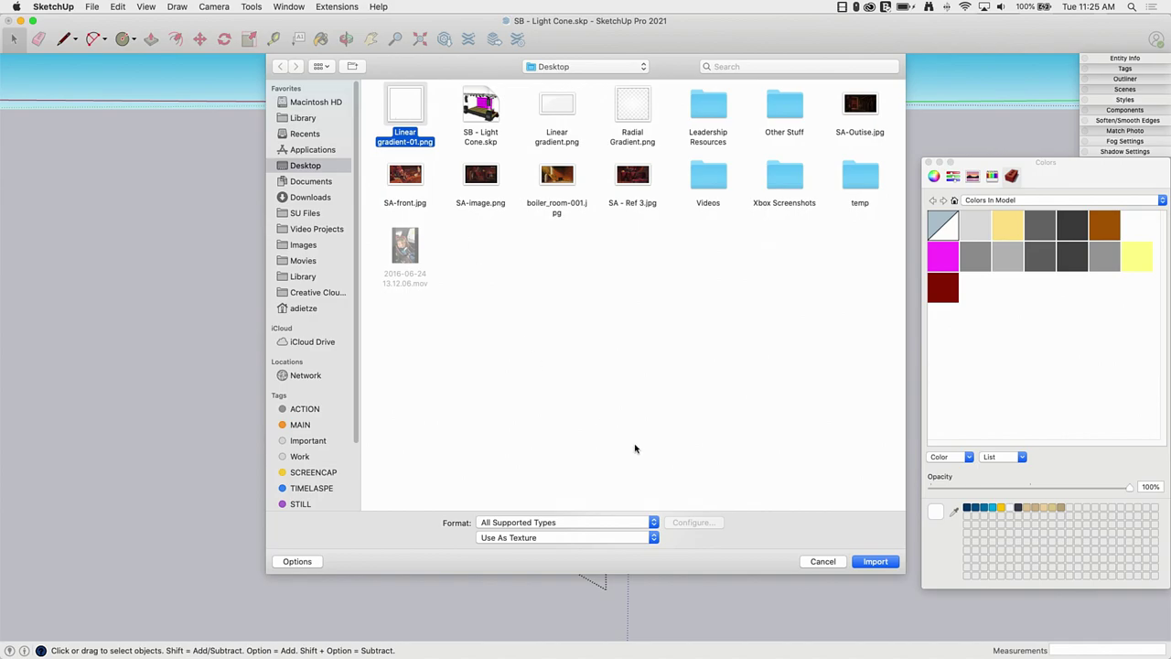
{"action": "left_click", "coordinate": [873, 561]}
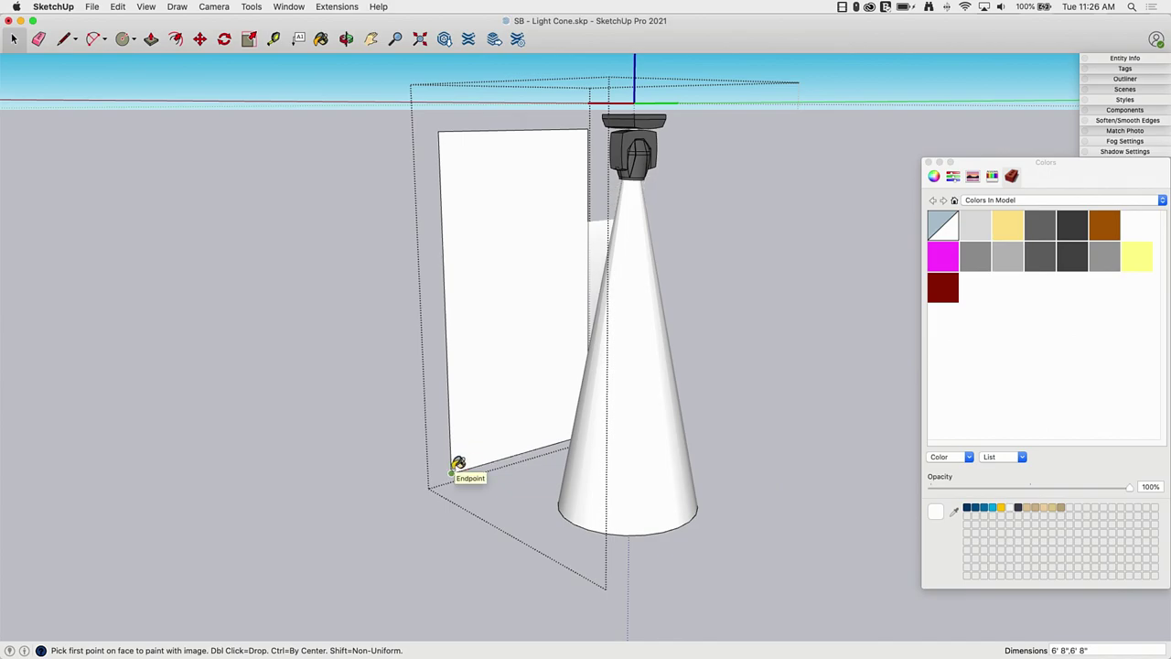
{"action": "left_click", "coordinate": [571, 137]}
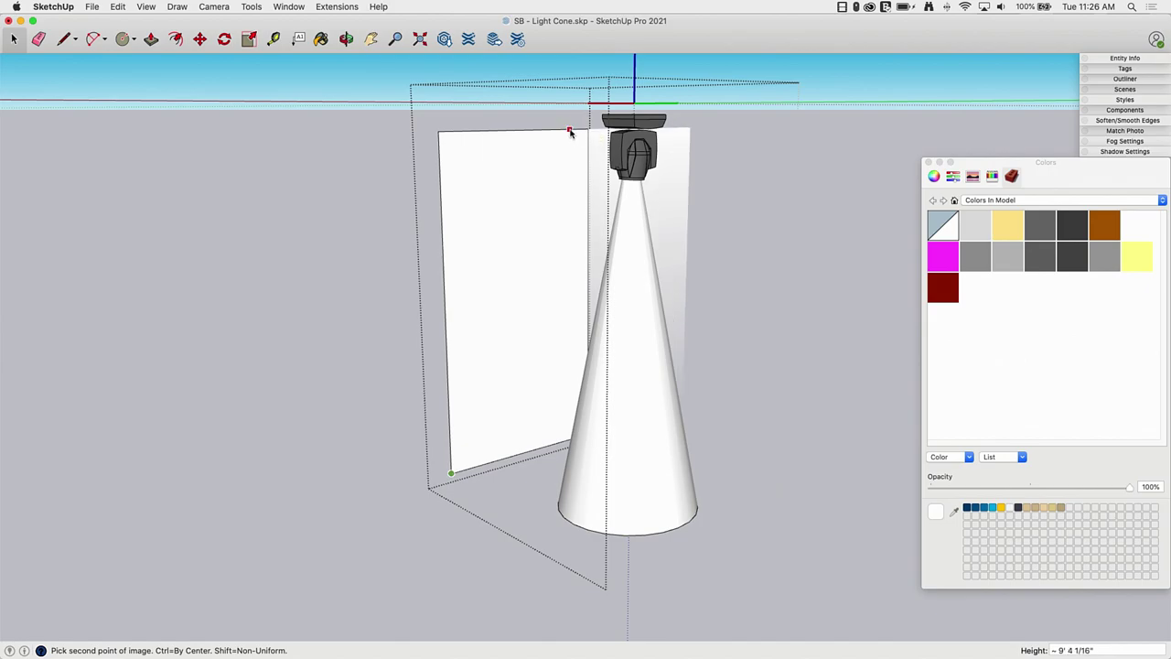
{"action": "left_click", "coordinate": [806, 193]}
Step: Reopen the light component for editing and set the rectangle's gradient texture to Projected
{"action": "middle_click_drag", "start_coordinate": [805, 189], "coordinate": [669, 259]}
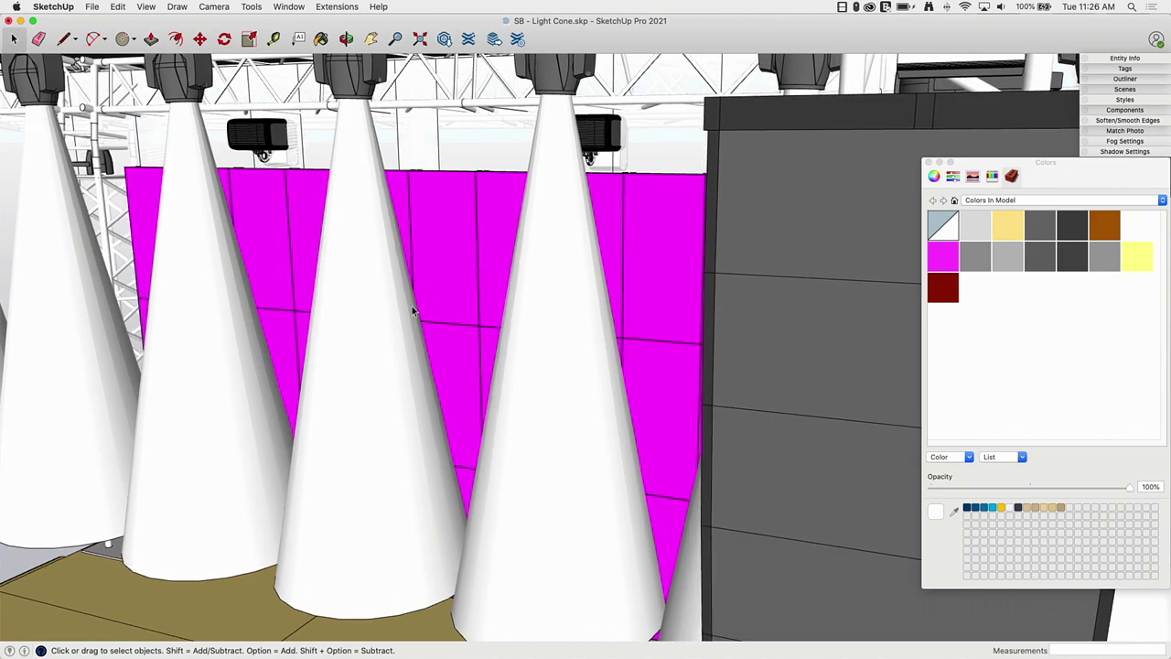
{"action": "left_click", "coordinate": [376, 330]}
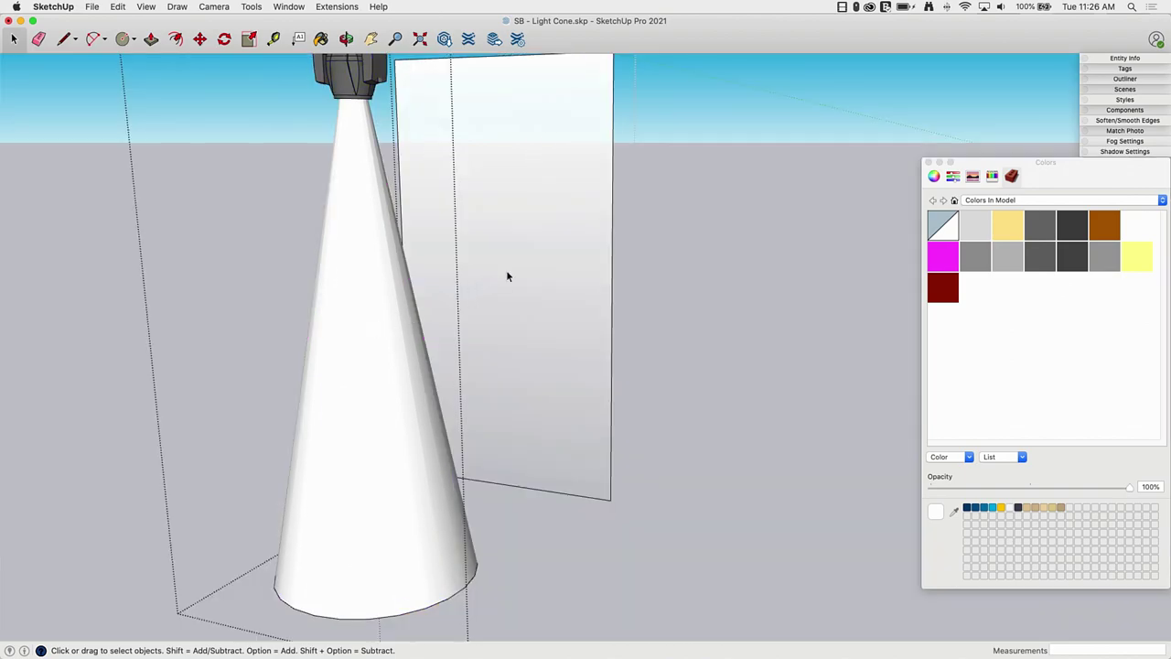
{"action": "mouse_move", "coordinate": [507, 274]}
{"action": "middle_mouse_down"}
{"action": "mouse_move", "coordinate": [643, 366]}
{"action": "mouse_move", "coordinate": [687, 447]}
{"action": "mouse_move", "coordinate": [630, 390]}
{"action": "mouse_move", "coordinate": [552, 204]}
{"action": "mouse_move", "coordinate": [503, 173]}
{"action": "mouse_move", "coordinate": [489, 191]}
{"action": "mouse_move", "coordinate": [499, 176]}
{"action": "mouse_move", "coordinate": [514, 181]}
{"action": "mouse_move", "coordinate": [561, 269]}
{"action": "mouse_move", "coordinate": [561, 387]}
{"action": "mouse_move", "coordinate": [537, 167]}
{"action": "mouse_move", "coordinate": [527, 194]}
{"action": "middle_mouse_up"}
{"action": "right_click", "coordinate": [527, 192]}
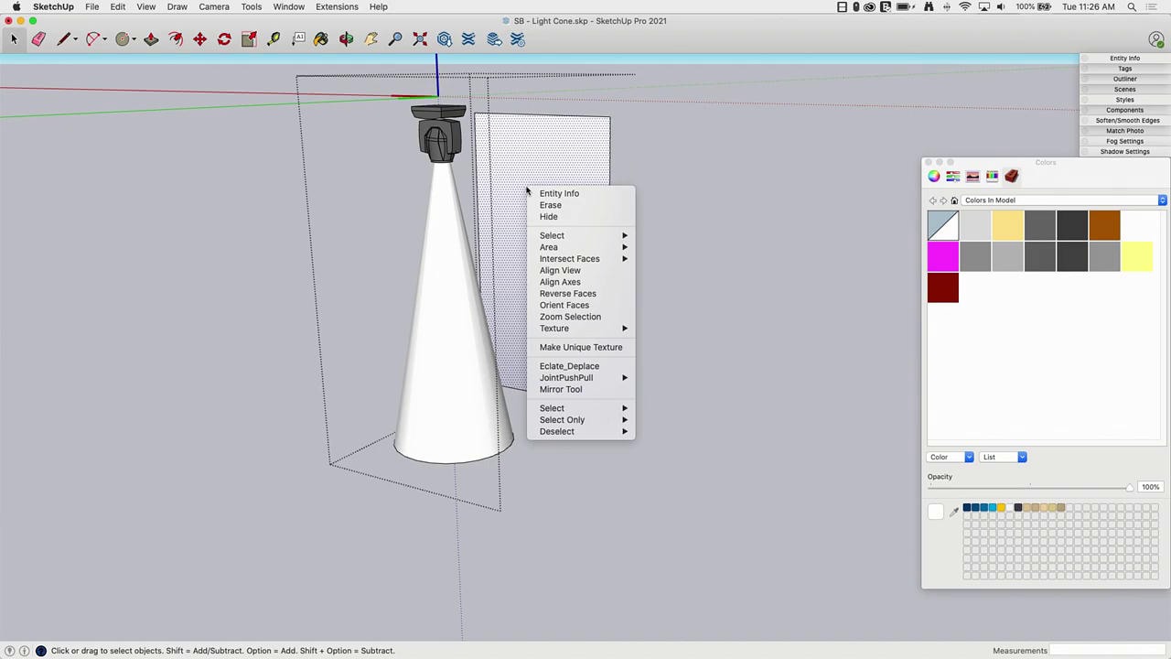
{"action": "mouse_move", "coordinate": [572, 330]}
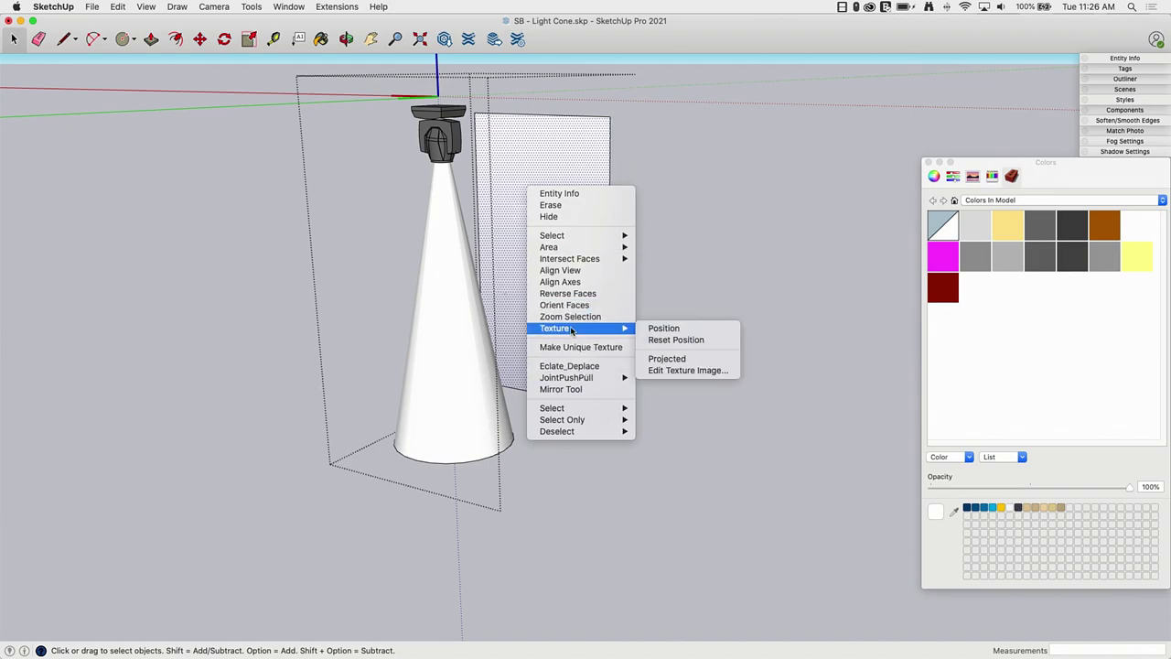
{"action": "left_click", "coordinate": [667, 358]}
Step: Sample the projected gradient from the rectangle and paint it onto the cone
{"action": "middle_click_drag", "start_coordinate": [666, 358], "coordinate": [583, 265]}
{"action": "key", "text": "b"}
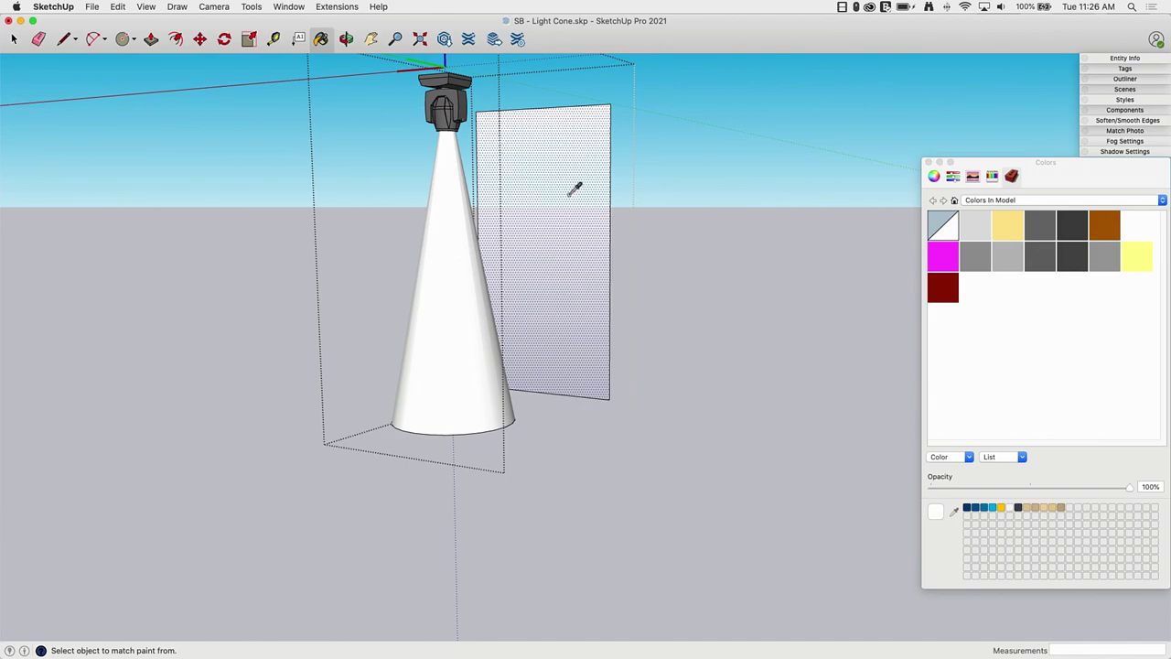
{"action": "left_click", "coordinate": [447, 265]}
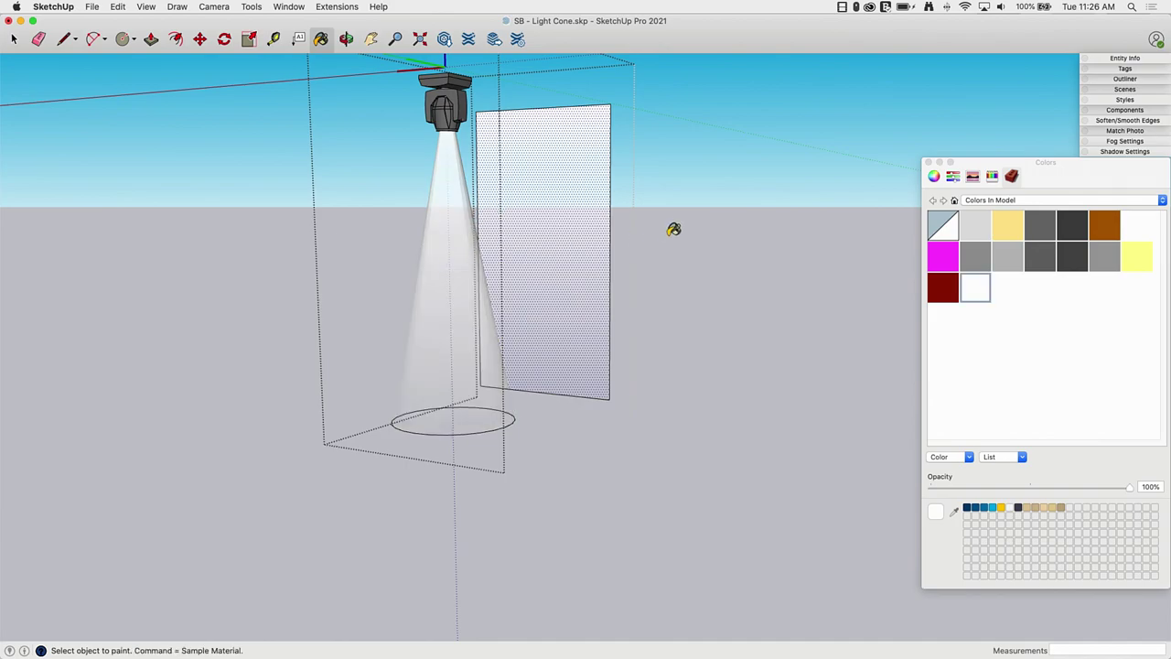
Step: Erase the gradient rectangle beside the cone together with all of its edges
{"action": "mouse_move", "coordinate": [674, 223]}
{"action": "middle_mouse_down"}
{"action": "mouse_move", "coordinate": [675, 292]}
{"action": "mouse_move", "coordinate": [697, 386]}
{"action": "mouse_move", "coordinate": [668, 293]}
{"action": "mouse_move", "coordinate": [544, 373]}
{"action": "mouse_move", "coordinate": [527, 343]}
{"action": "mouse_move", "coordinate": [523, 217]}
{"action": "mouse_move", "coordinate": [577, 182]}
{"action": "mouse_move", "coordinate": [504, 117]}
{"action": "mouse_move", "coordinate": [439, 107]}
{"action": "middle_mouse_up"}
{"action": "key", "text": "e"}
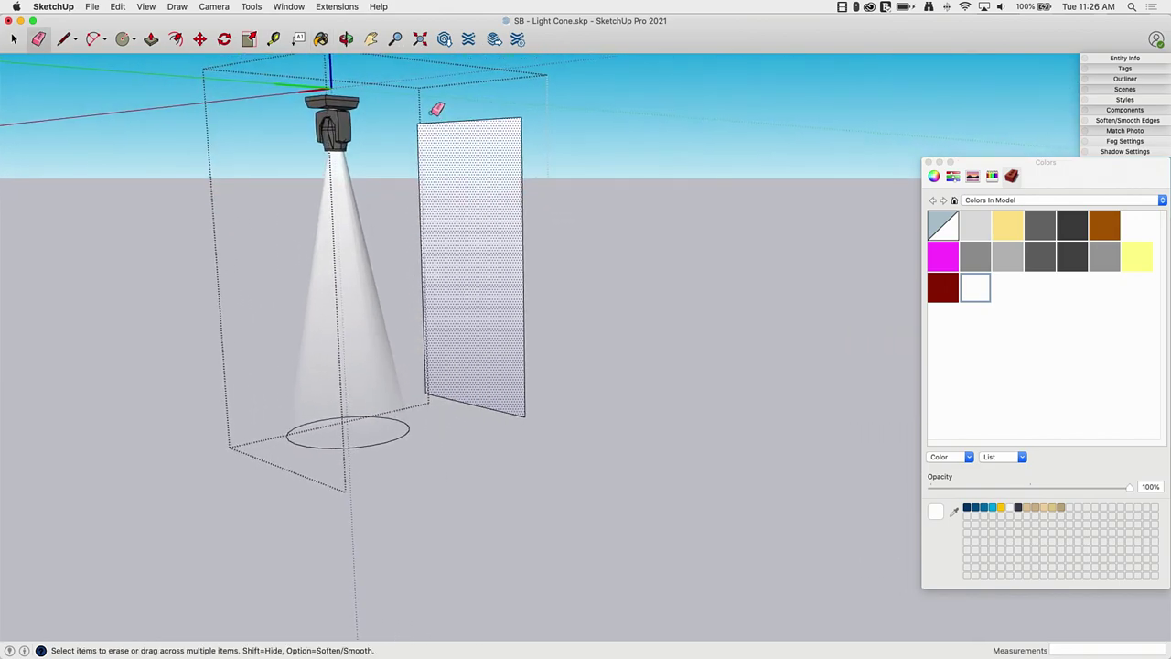
{"action": "left_click_drag", "start_coordinate": [418, 152], "coordinate": [485, 354]}
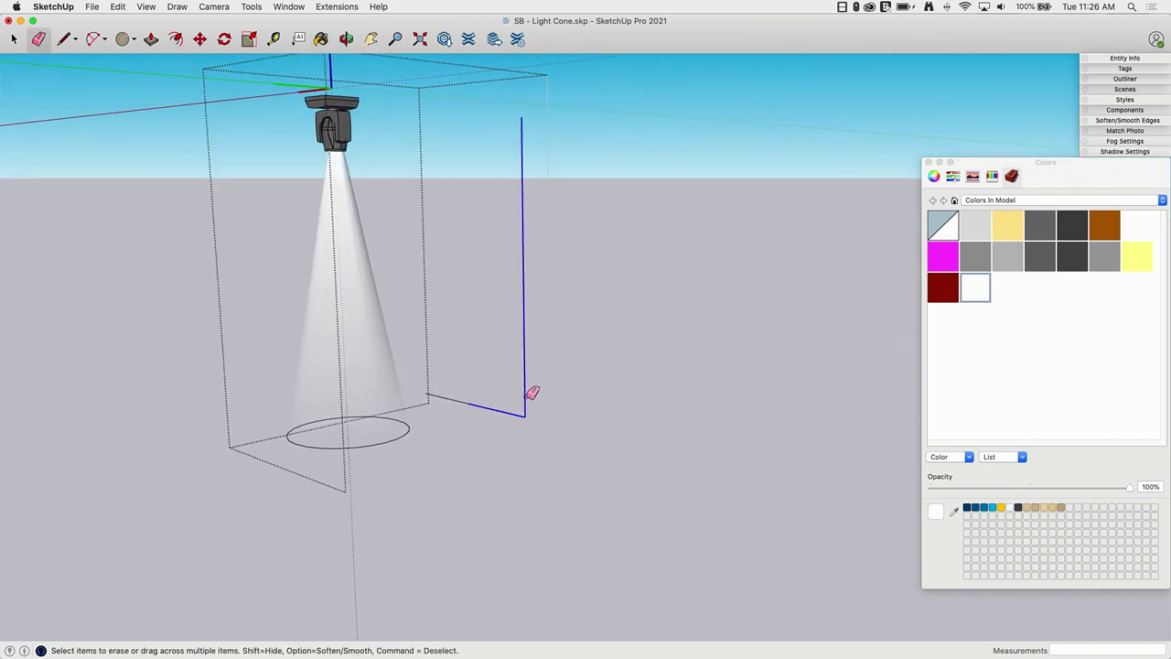
{"action": "left_click_drag", "start_coordinate": [460, 397], "coordinate": [457, 394]}
Step: Hide all edges of the circle at the cone's open bottom, keeping the cone's surface
{"action": "mouse_move", "coordinate": [423, 131]}
{"action": "middle_mouse_down"}
{"action": "mouse_move", "coordinate": [533, 238]}
{"action": "mouse_move", "coordinate": [485, 292]}
{"action": "mouse_move", "coordinate": [452, 410]}
{"action": "mouse_move", "coordinate": [405, 389]}
{"action": "mouse_move", "coordinate": [327, 428]}
{"action": "middle_mouse_up"}
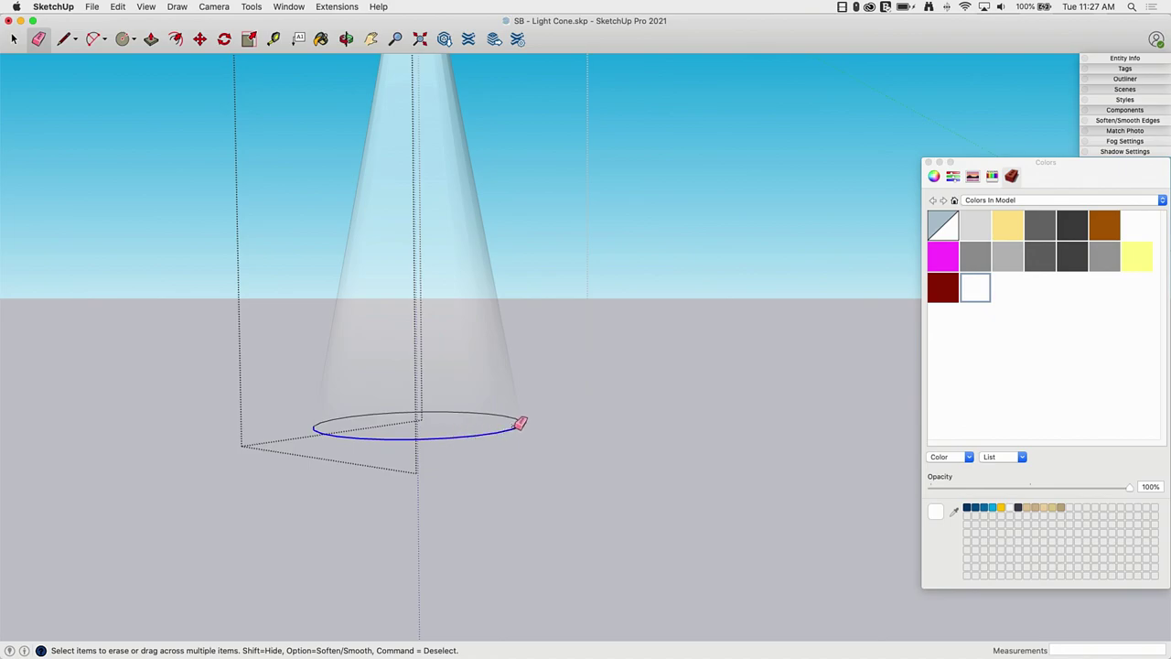
{"action": "middle_click_drag", "start_coordinate": [620, 418], "coordinate": [546, 374]}
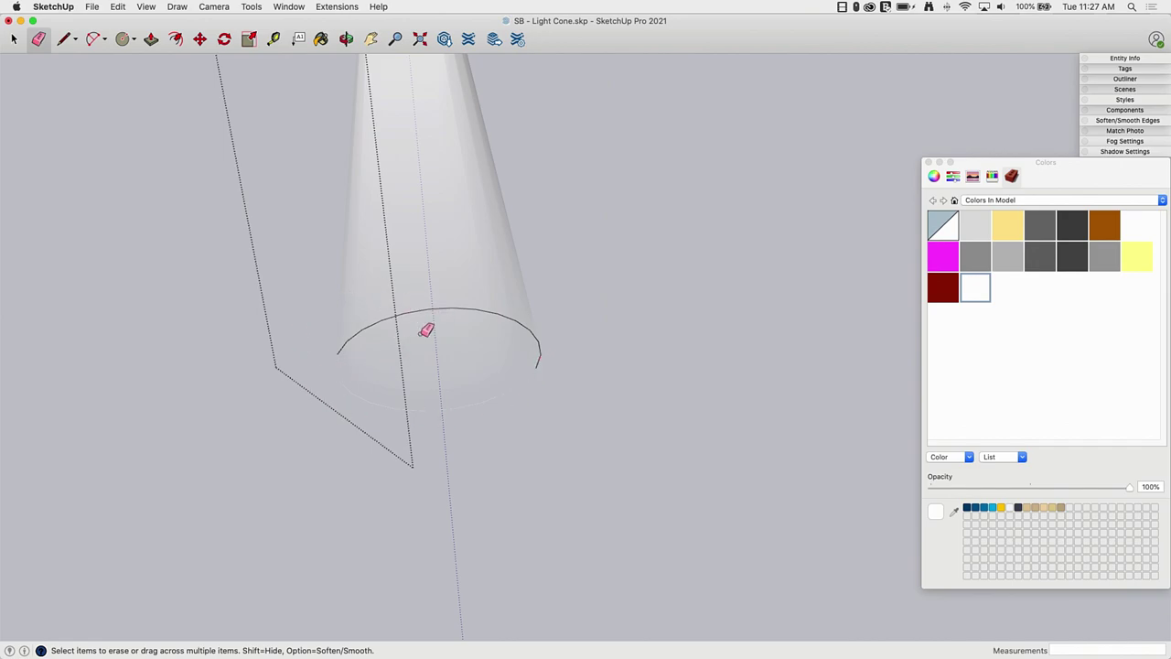
{"action": "key", "text": "space"}
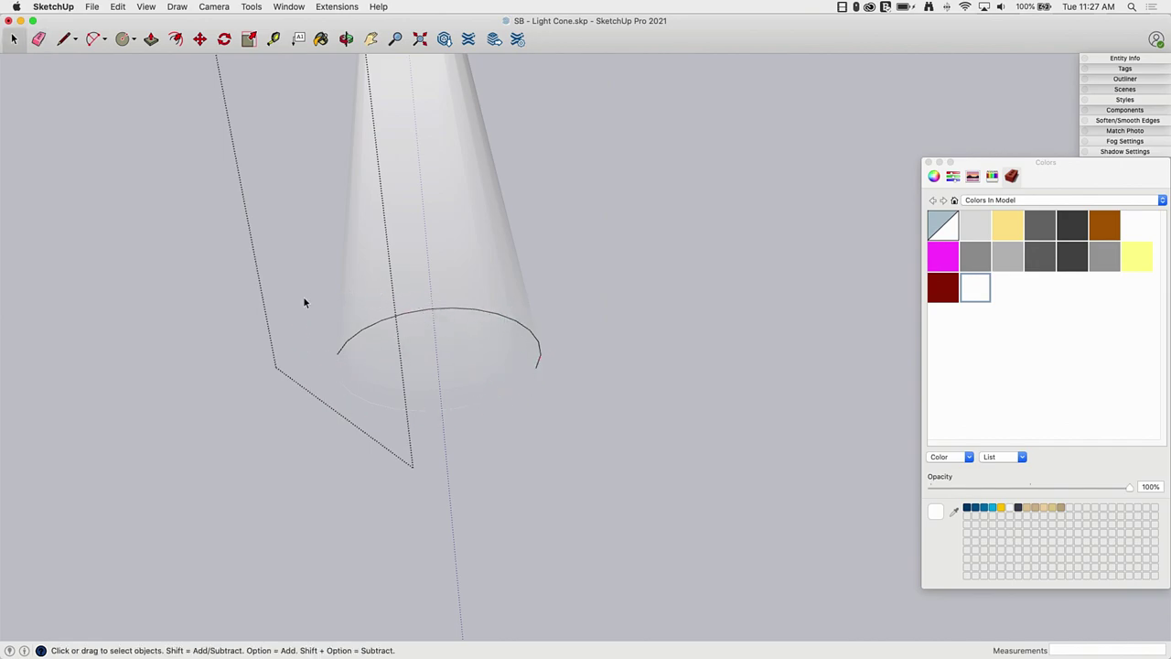
{"action": "left_click_drag", "start_coordinate": [276, 272], "coordinate": [426, 366]}
{"action": "left_click_drag", "start_coordinate": [591, 455], "coordinate": [591, 455]}
{"action": "middle_click_drag", "start_coordinate": [612, 263], "coordinate": [520, 304]}
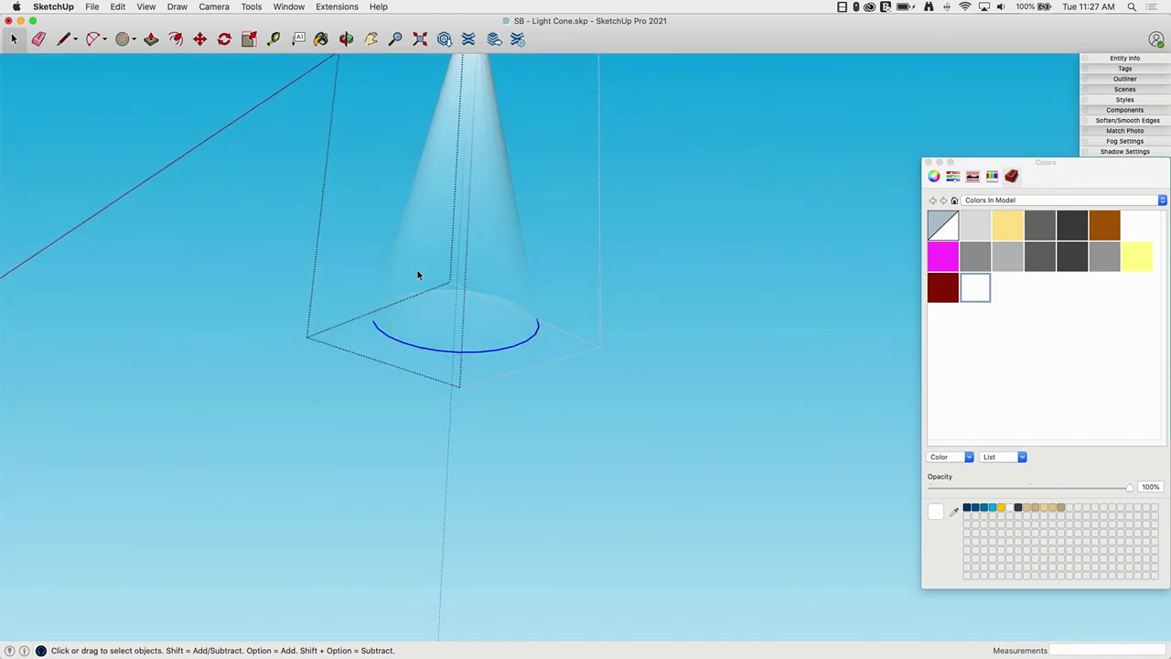
{"action": "left_click", "coordinate": [1123, 59]}
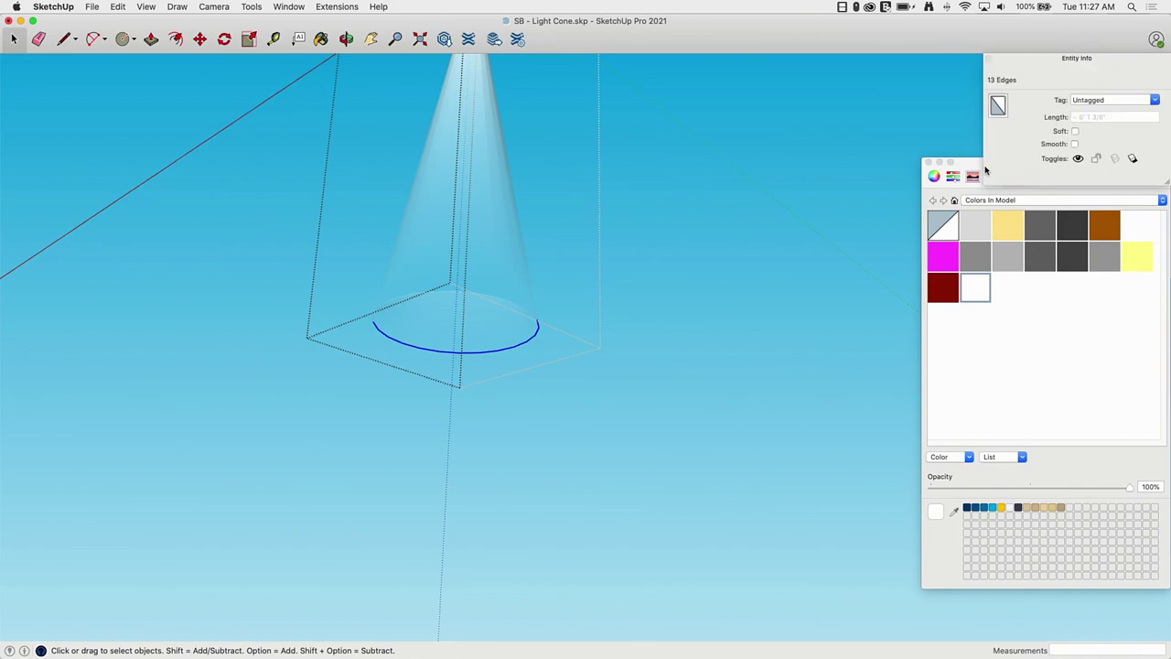
{"action": "left_click", "coordinate": [1078, 158]}
Step: Close the light component and inspect the gradient light beams across the whole stage
{"action": "scroll", "coordinate": [706, 161], "scroll_direction": "down", "scroll_amount": 10}
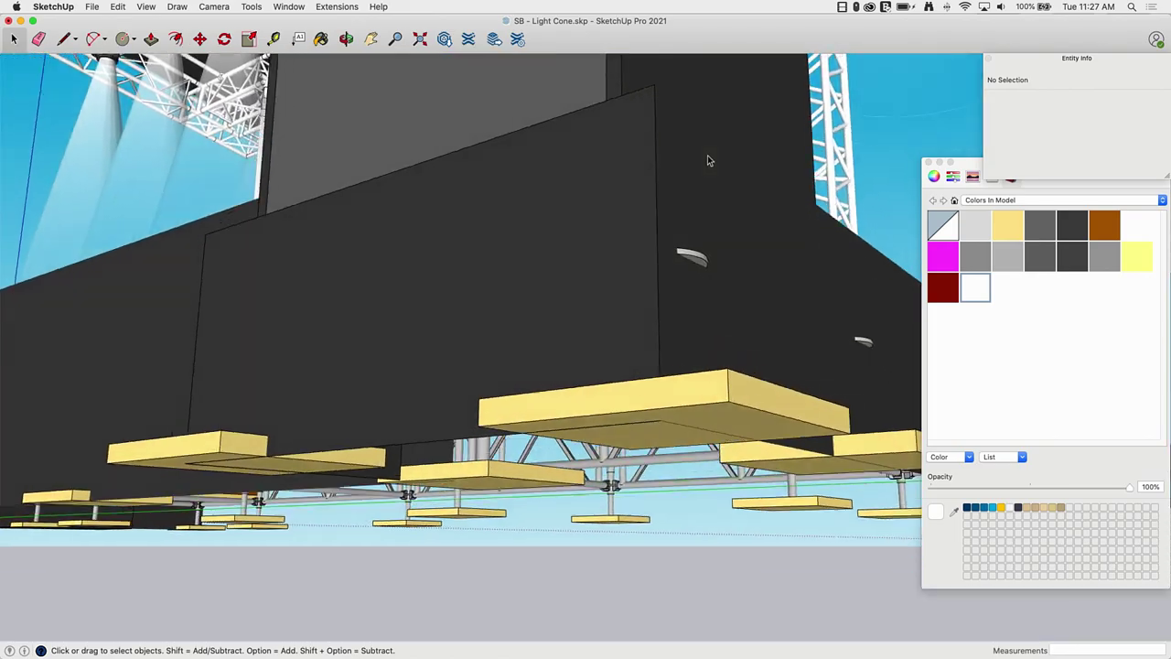
{"action": "scroll", "coordinate": [784, 200], "scroll_direction": "down", "scroll_amount": 10}
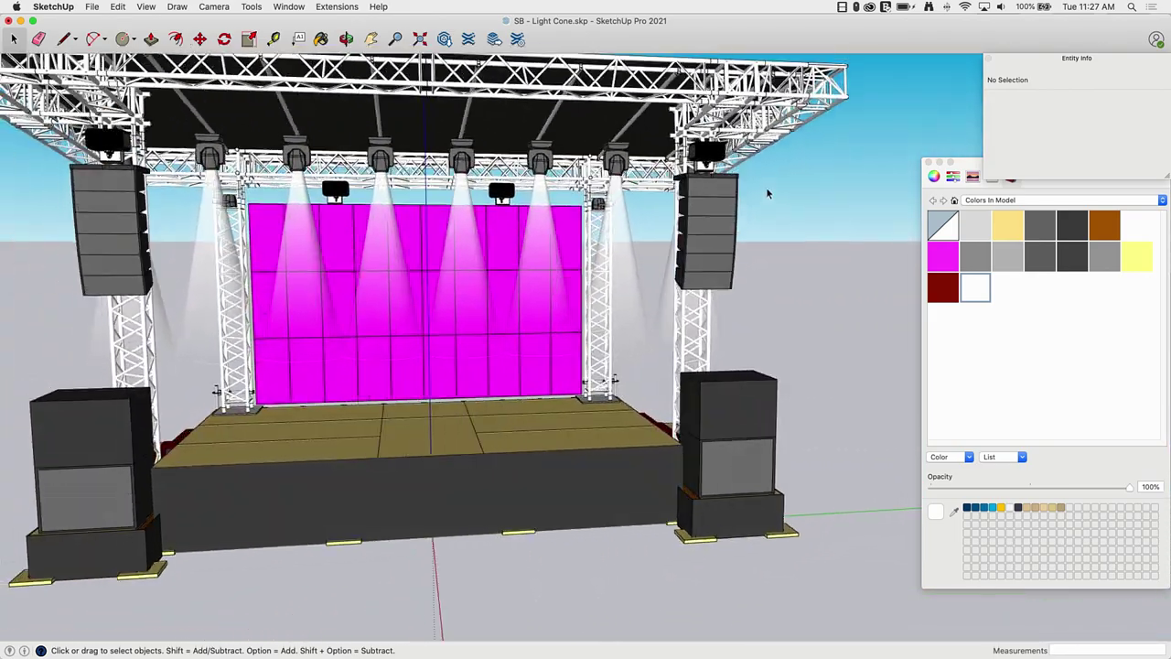
{"action": "middle_click_drag", "start_coordinate": [767, 193], "coordinate": [671, 264]}
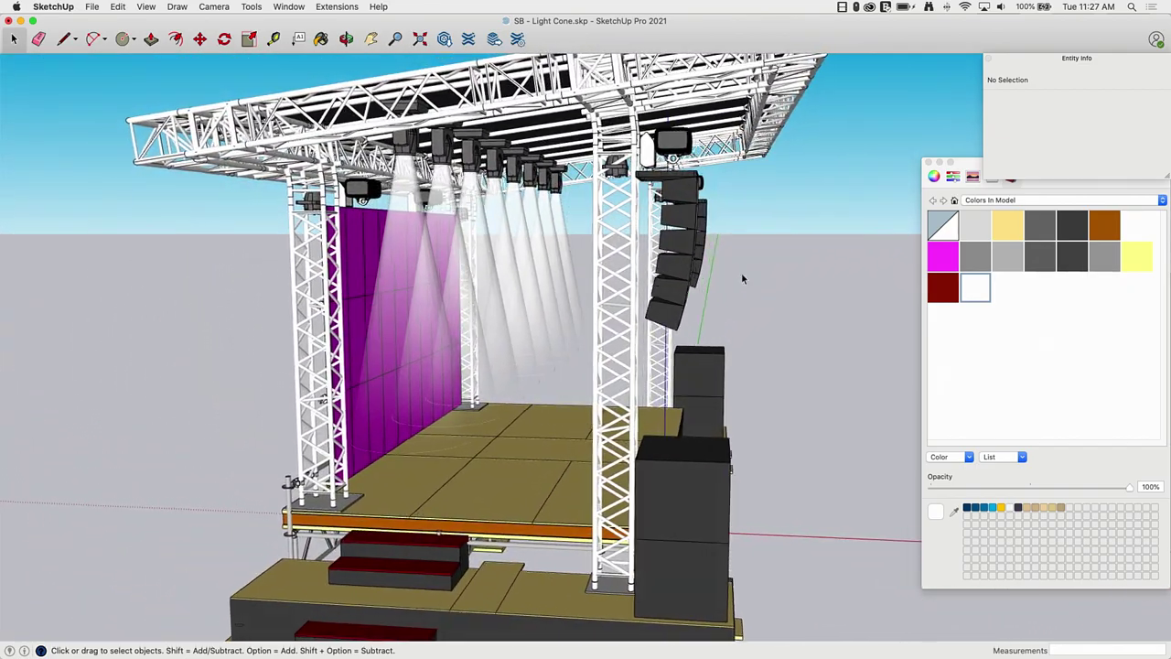